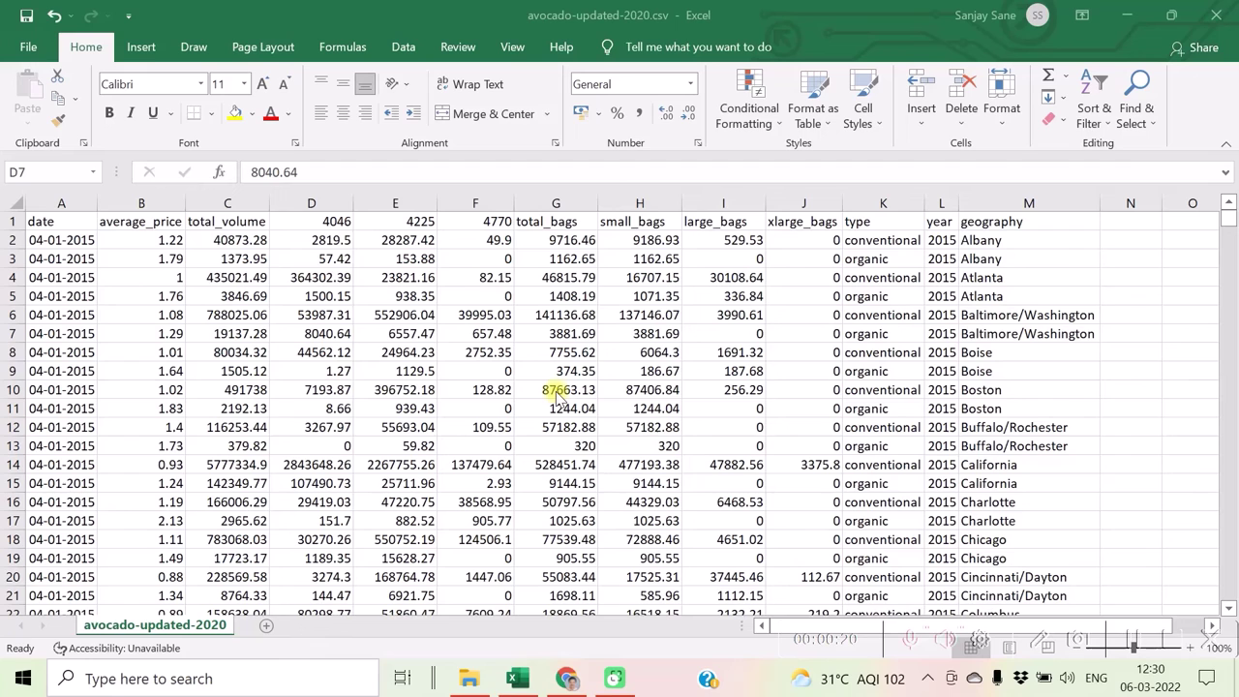
Step: Examine the avocado dataset's columns and records, including the date, year and geography fields
click(399, 426)
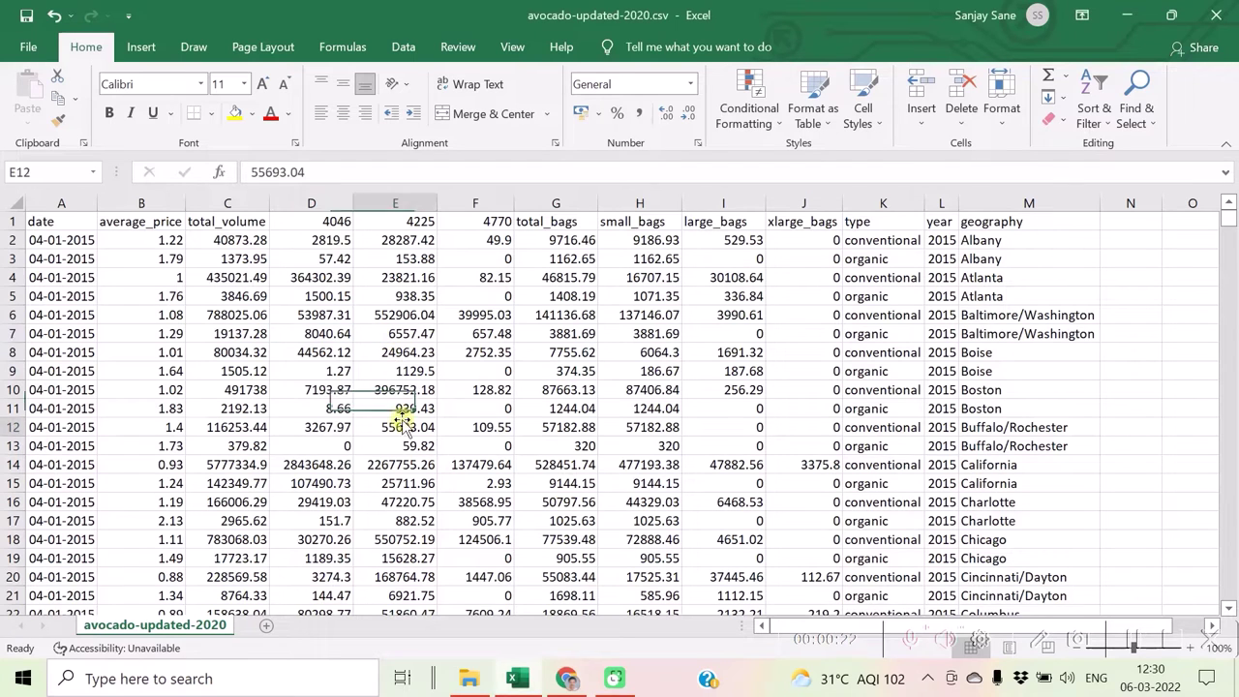
click(631, 411)
click(194, 334)
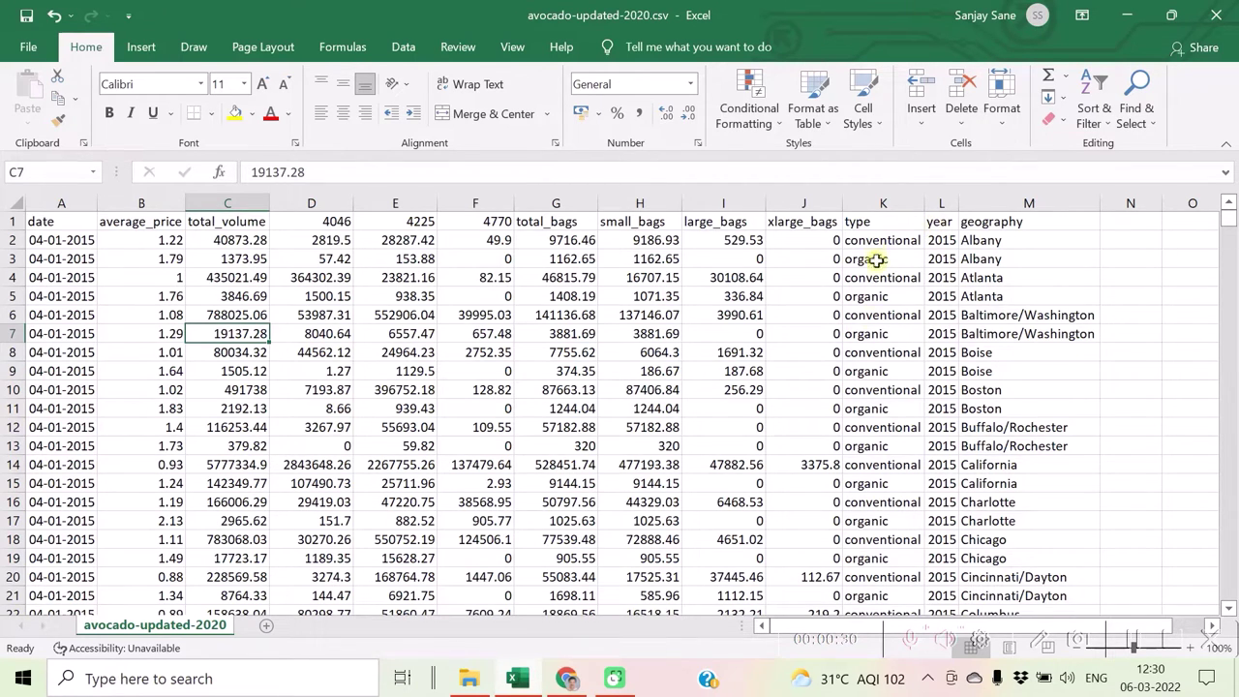
click(940, 223)
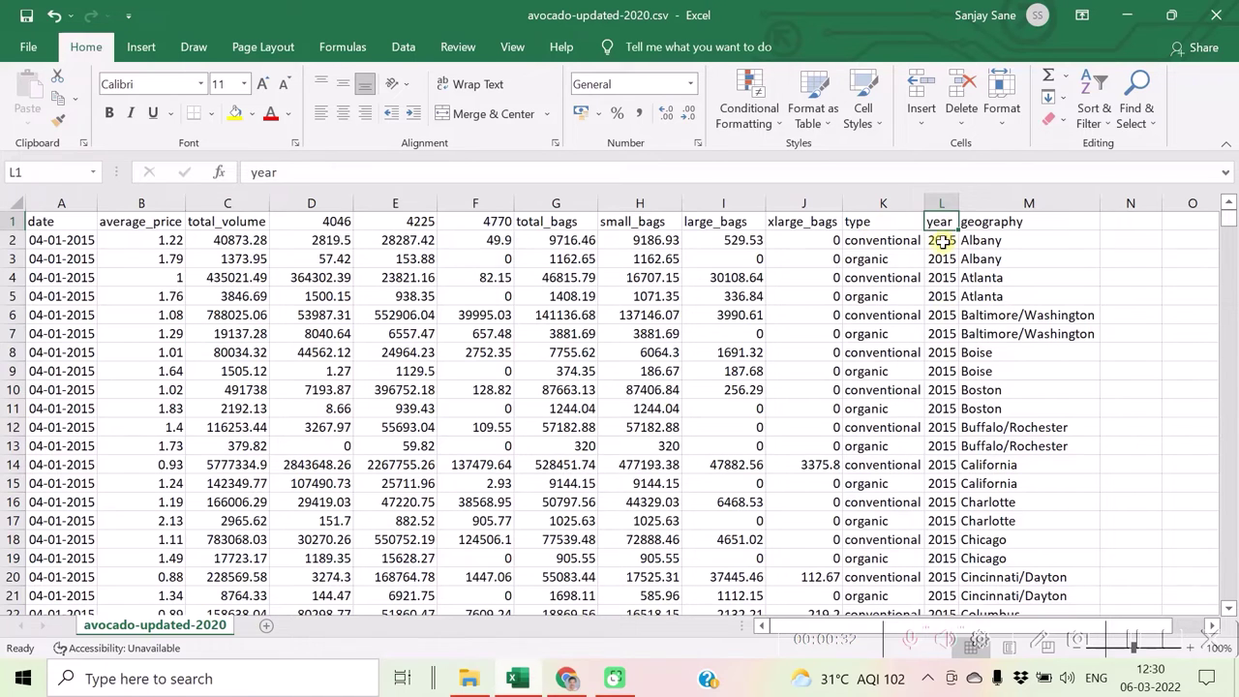
click(987, 224)
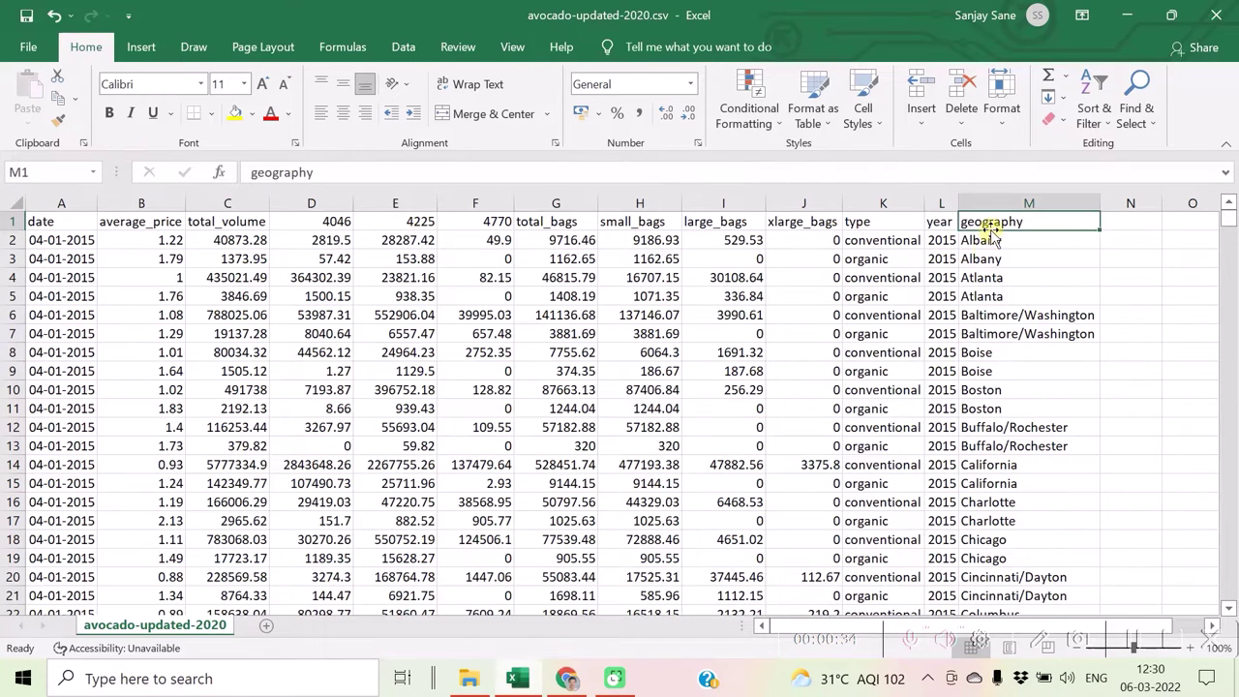
click(973, 389)
click(480, 391)
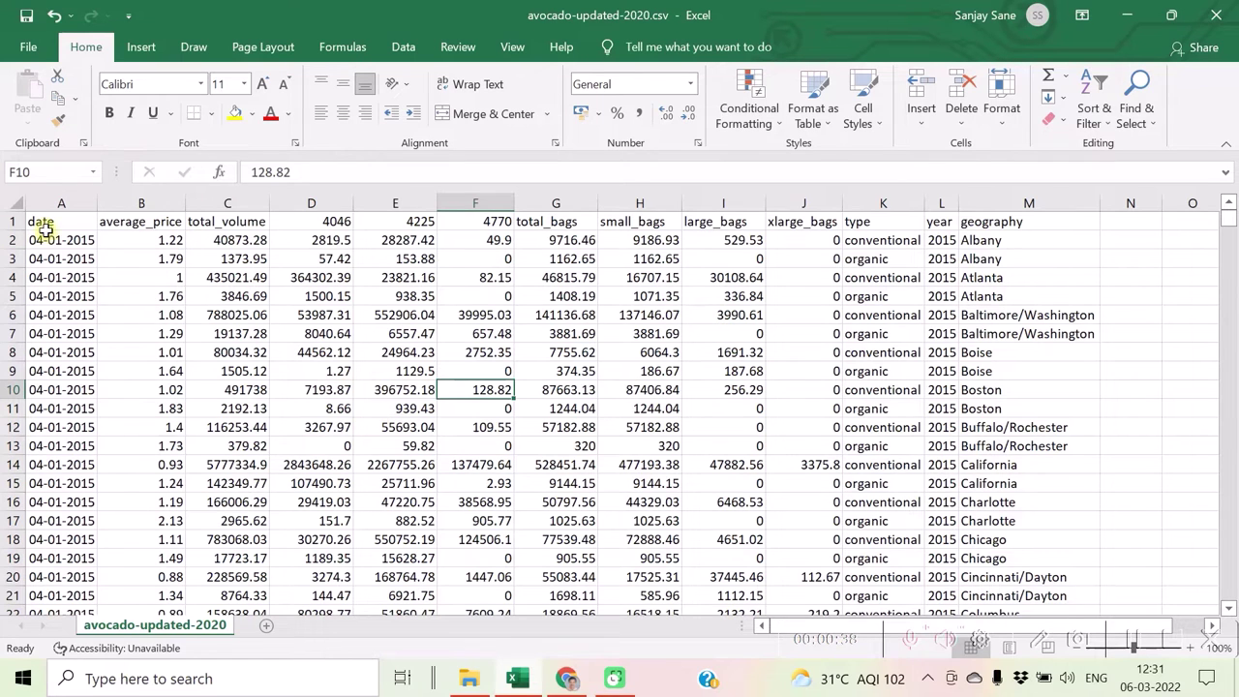
drag(58, 240, 51, 409)
click(54, 273)
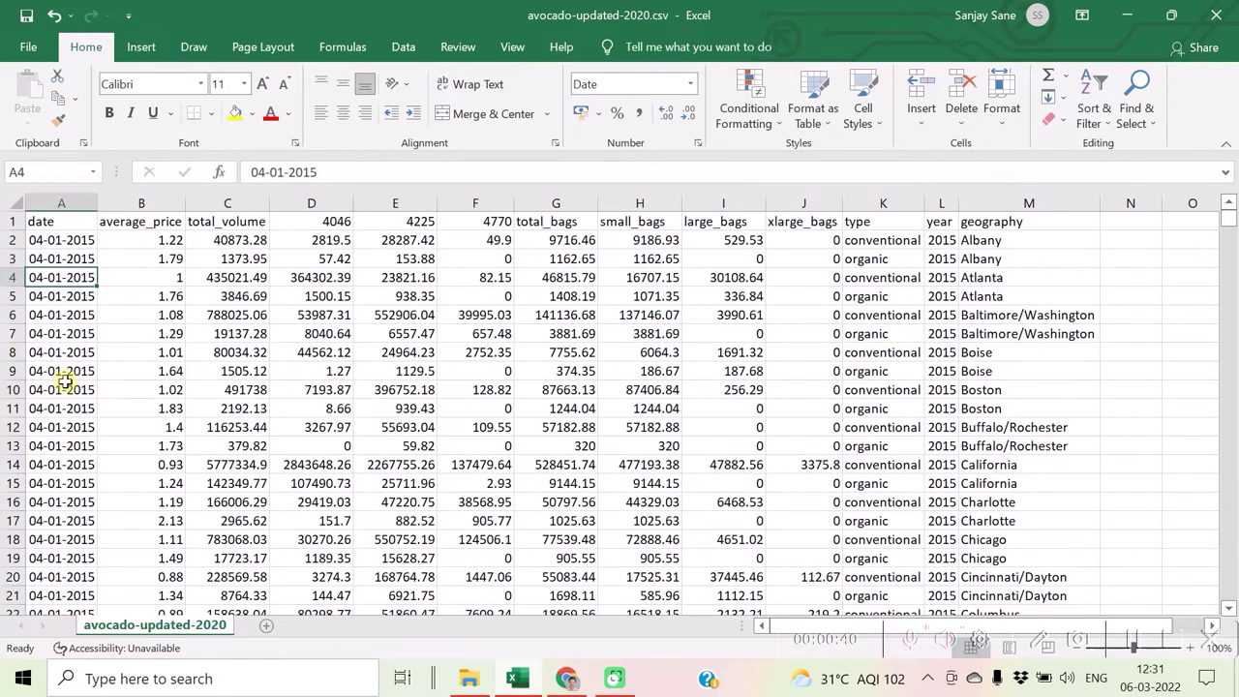
click(55, 387)
click(319, 370)
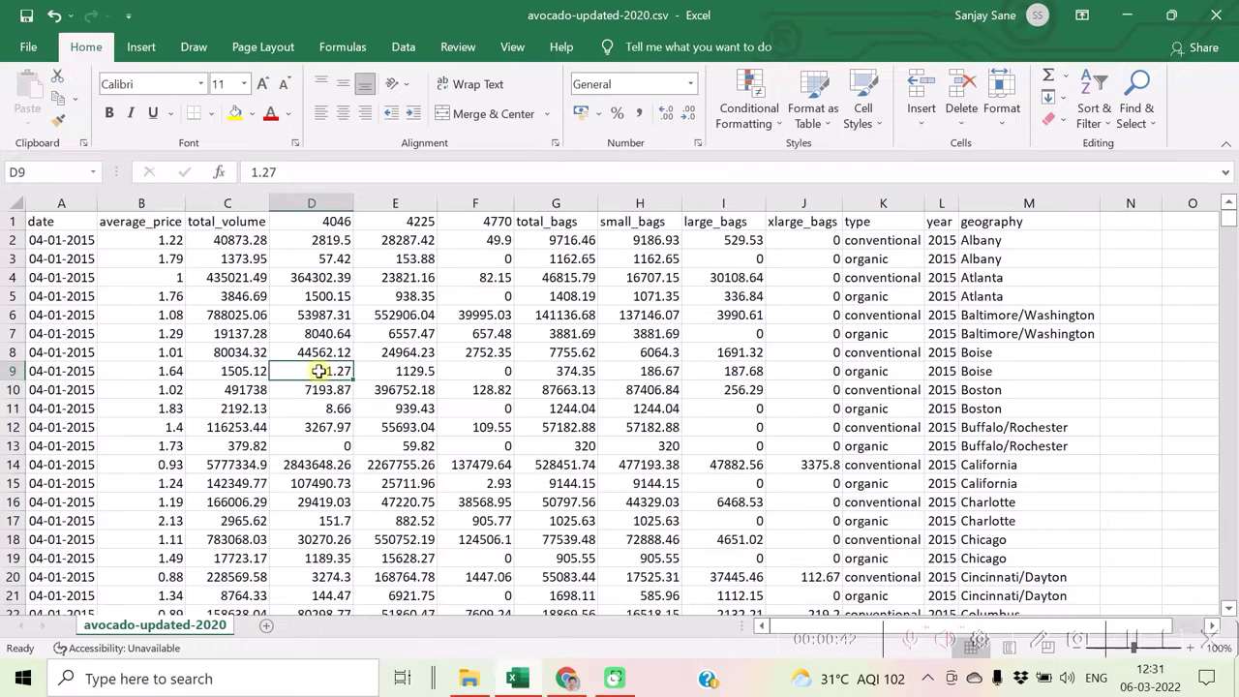
click(476, 413)
click(647, 350)
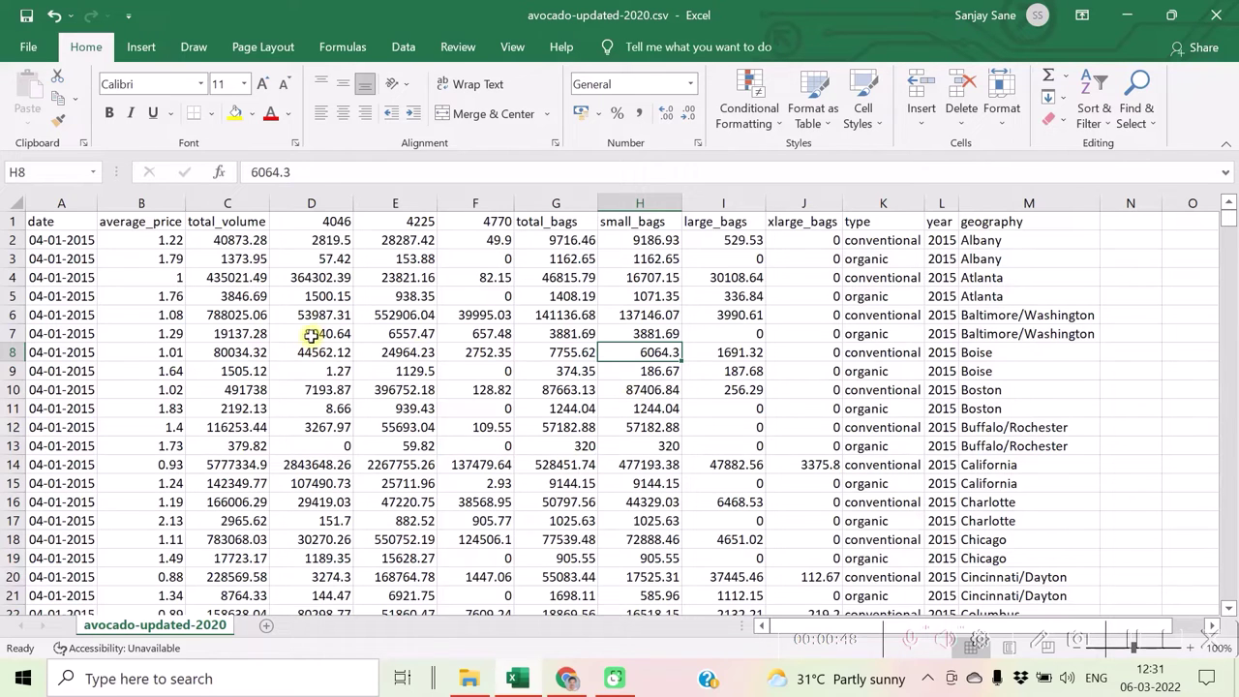
click(368, 388)
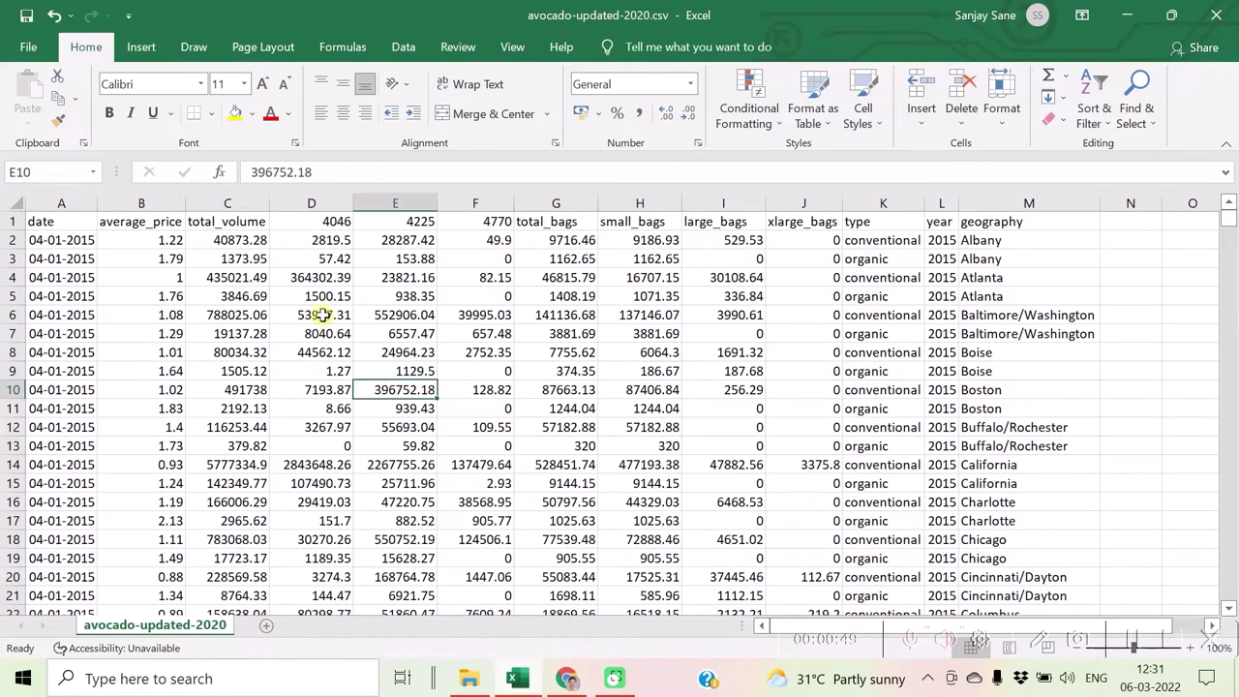
Step: Insert a PivotTable on a new worksheet from the range 'avocado-updated-2020'!$A$1:$M$33046
click(142, 50)
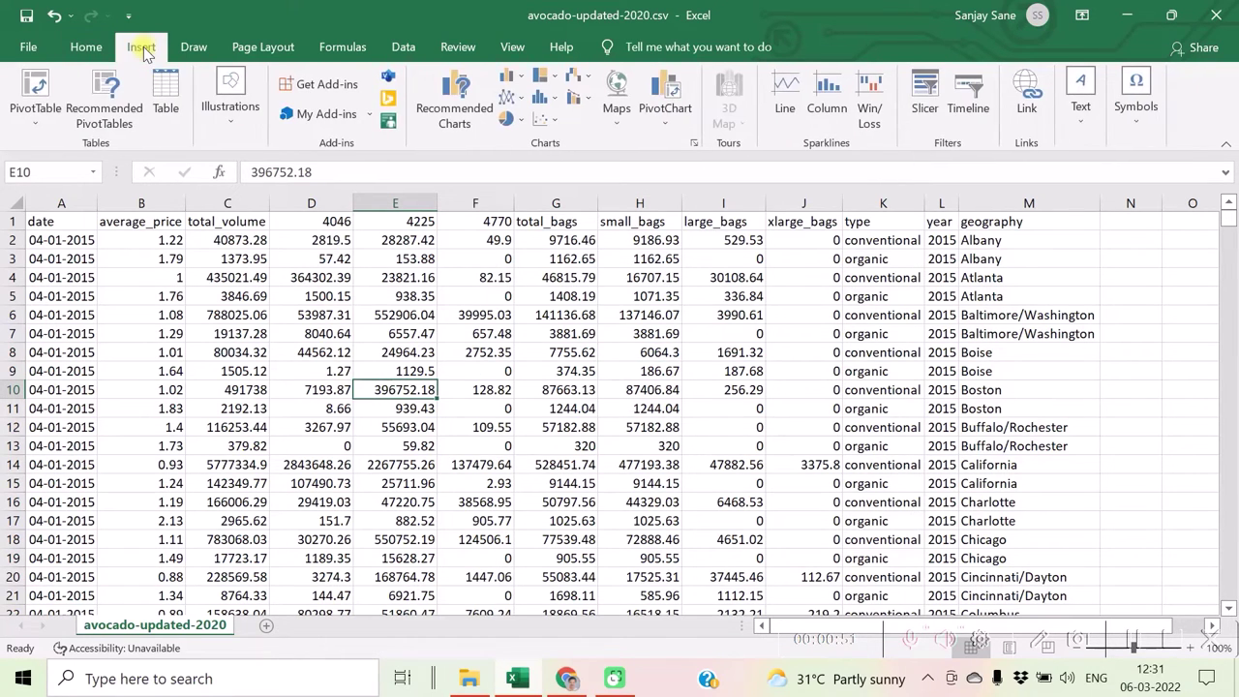
click(34, 87)
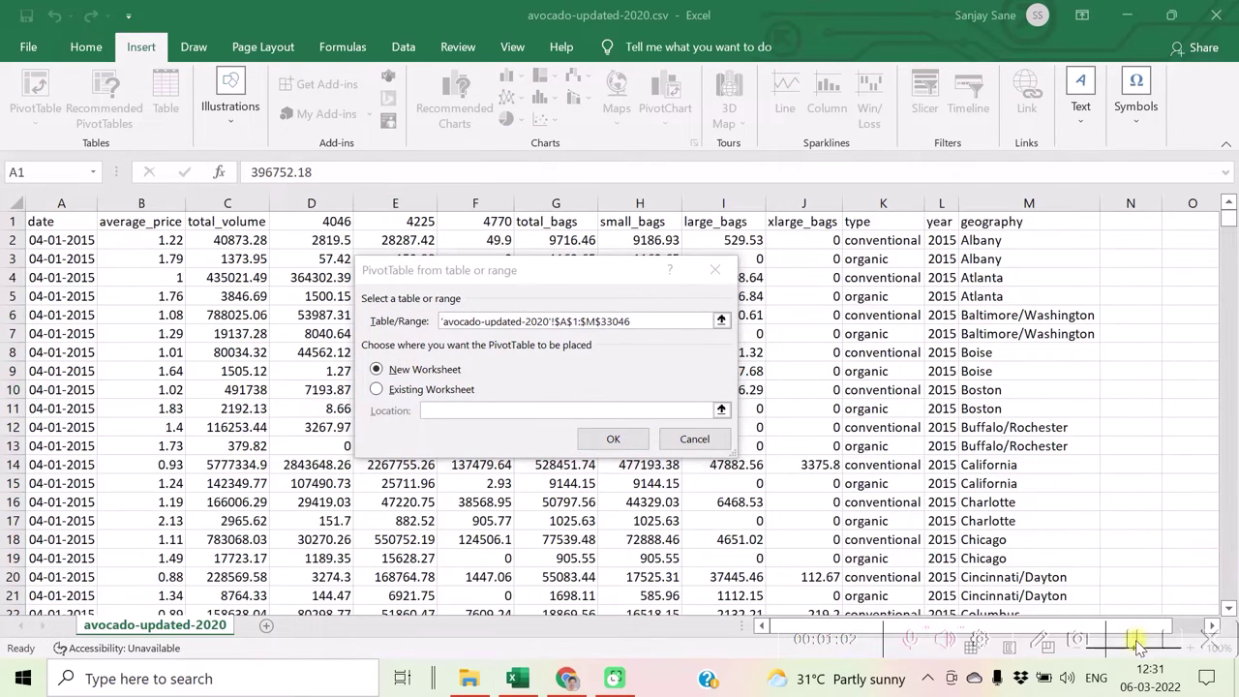
click(536, 272)
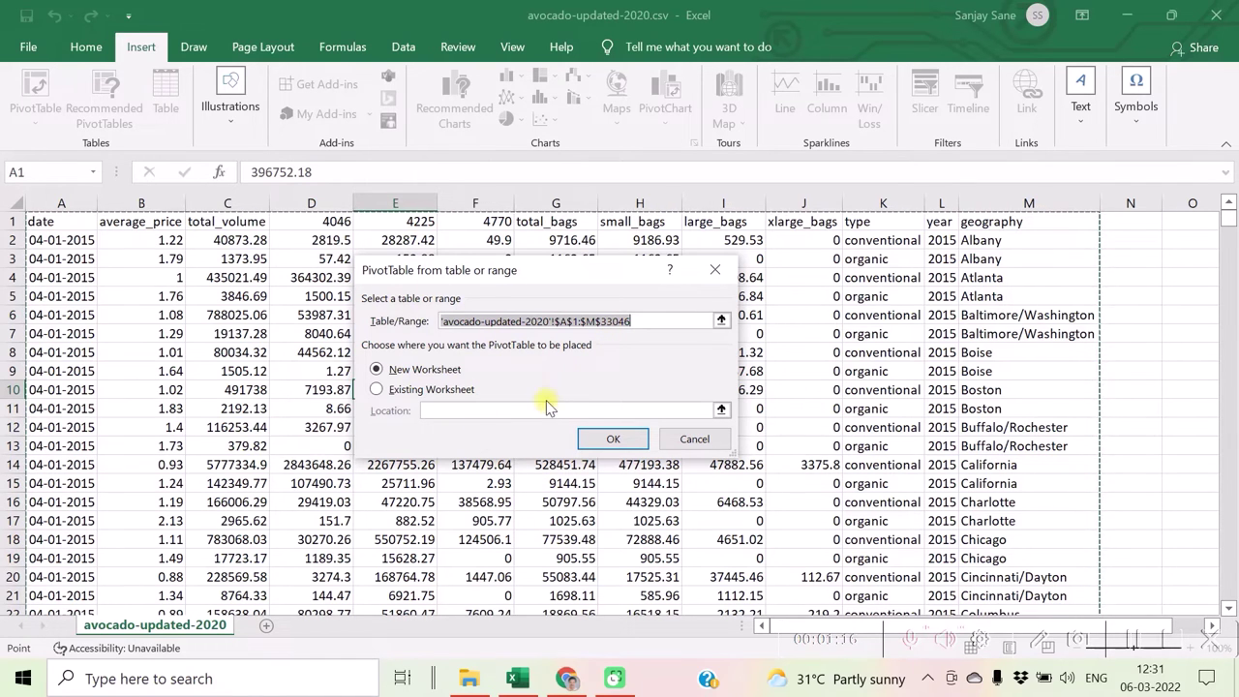
click(613, 440)
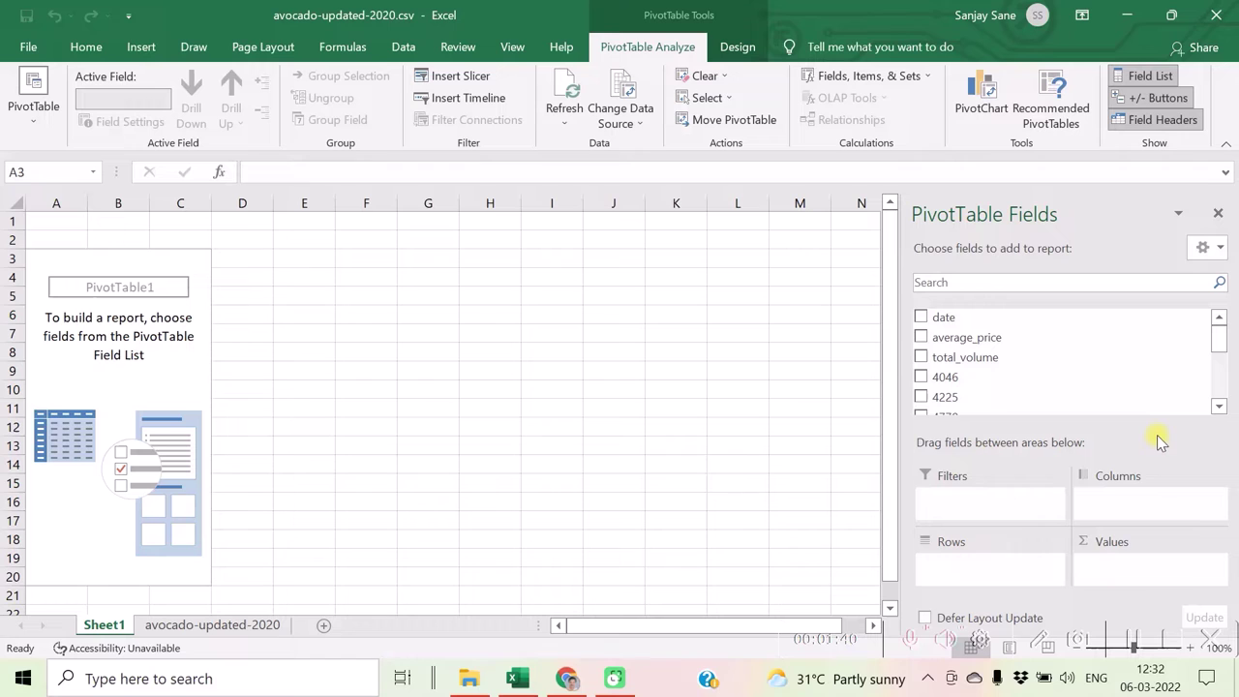
Step: Add the geography field to the rows area of the PivotTable
click(1219, 341)
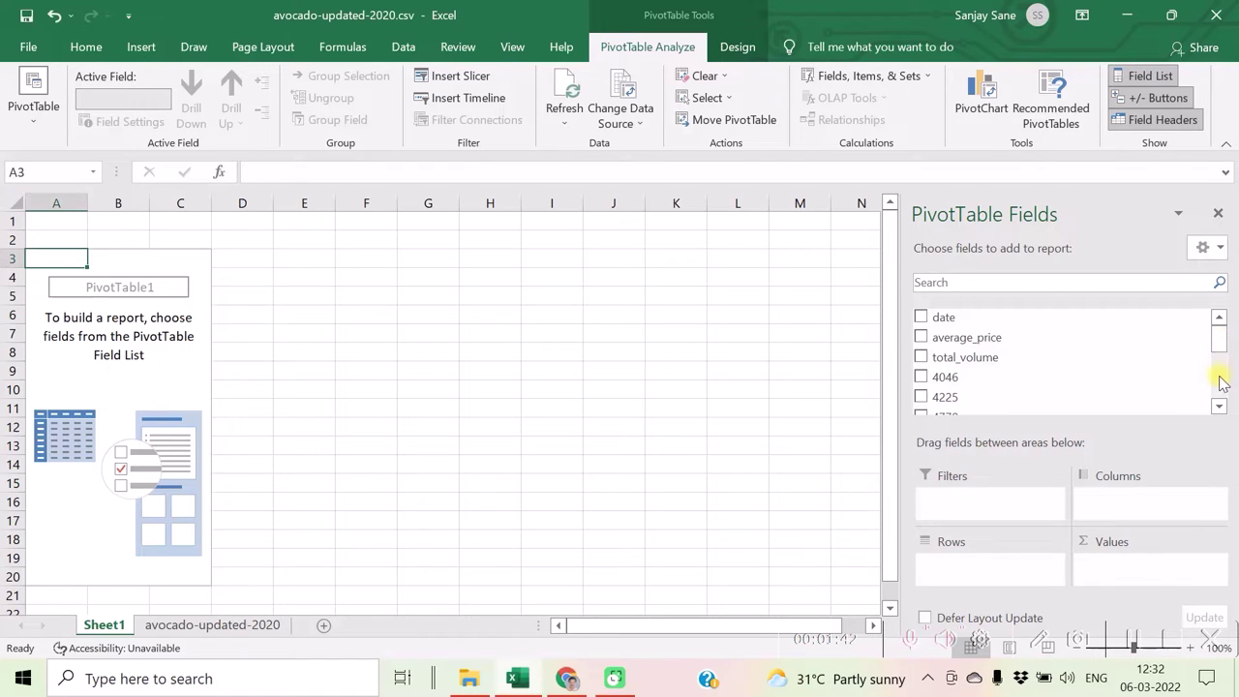
scroll(1222, 382, down, 5)
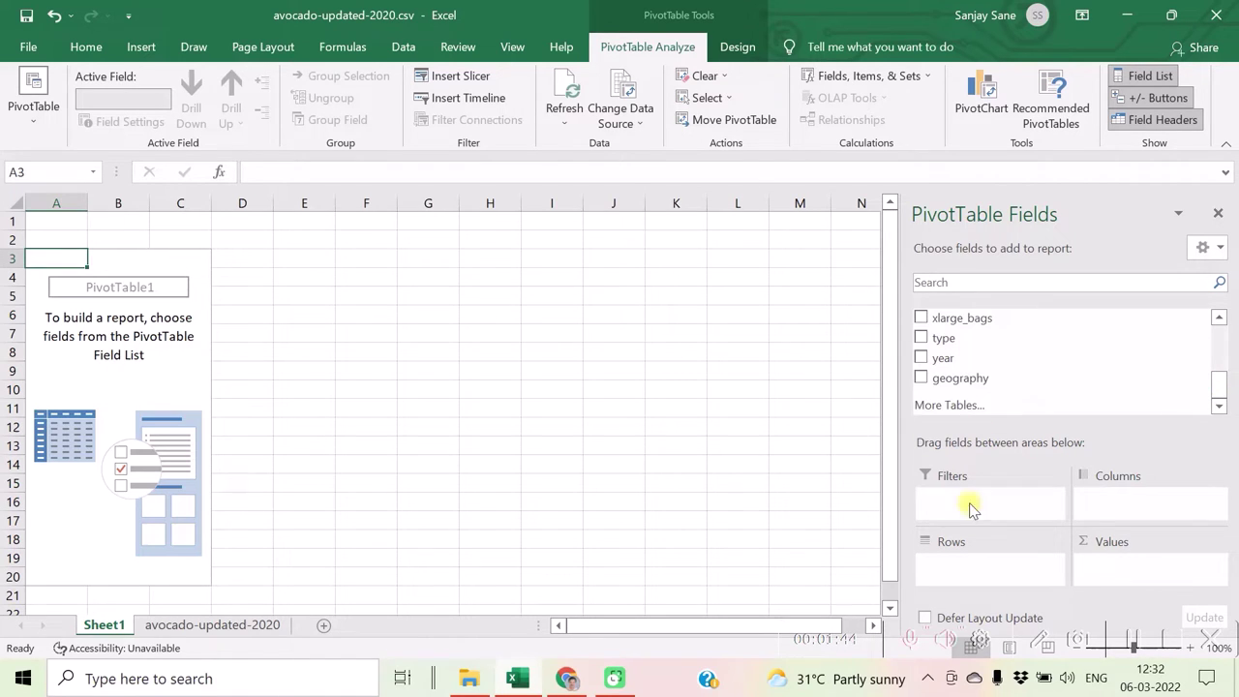
click(1136, 644)
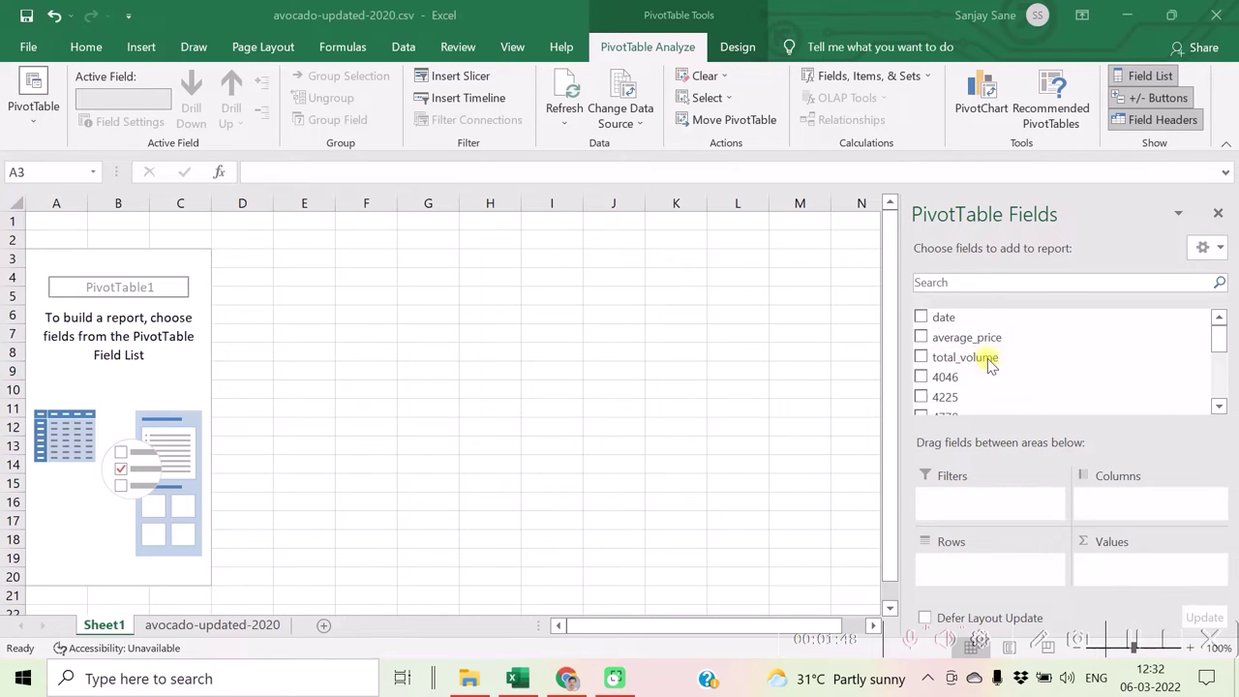
click(1221, 351)
click(1219, 389)
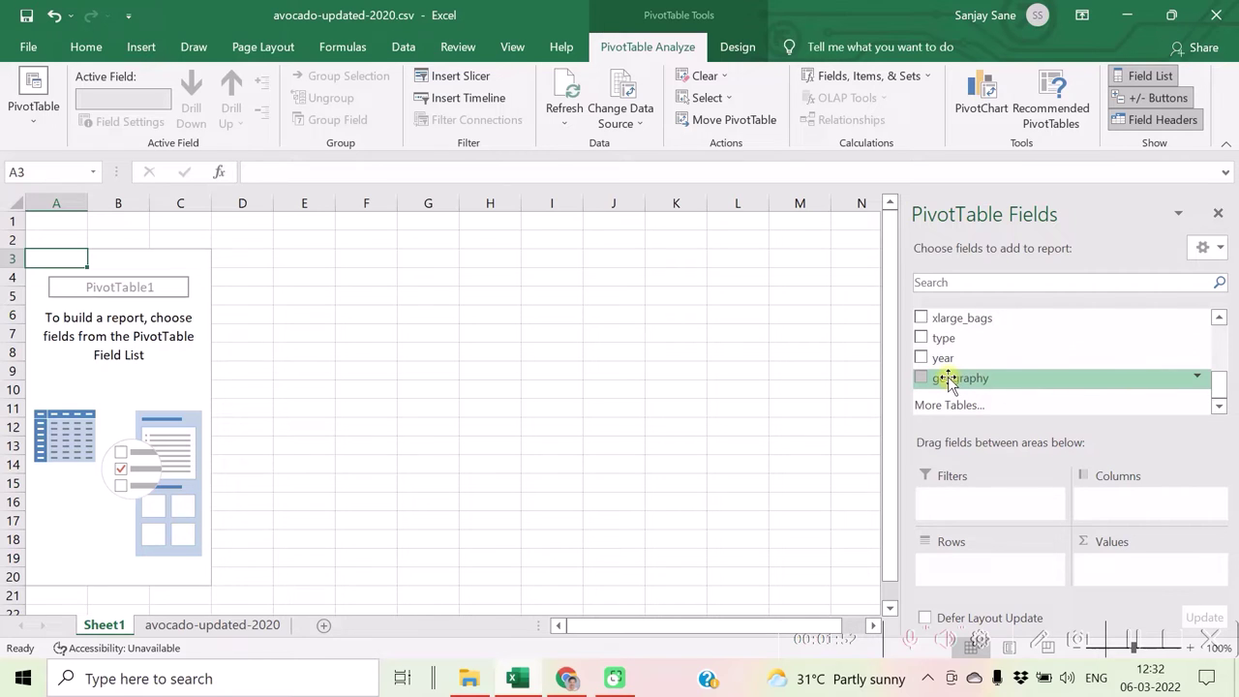
drag(949, 378, 973, 572)
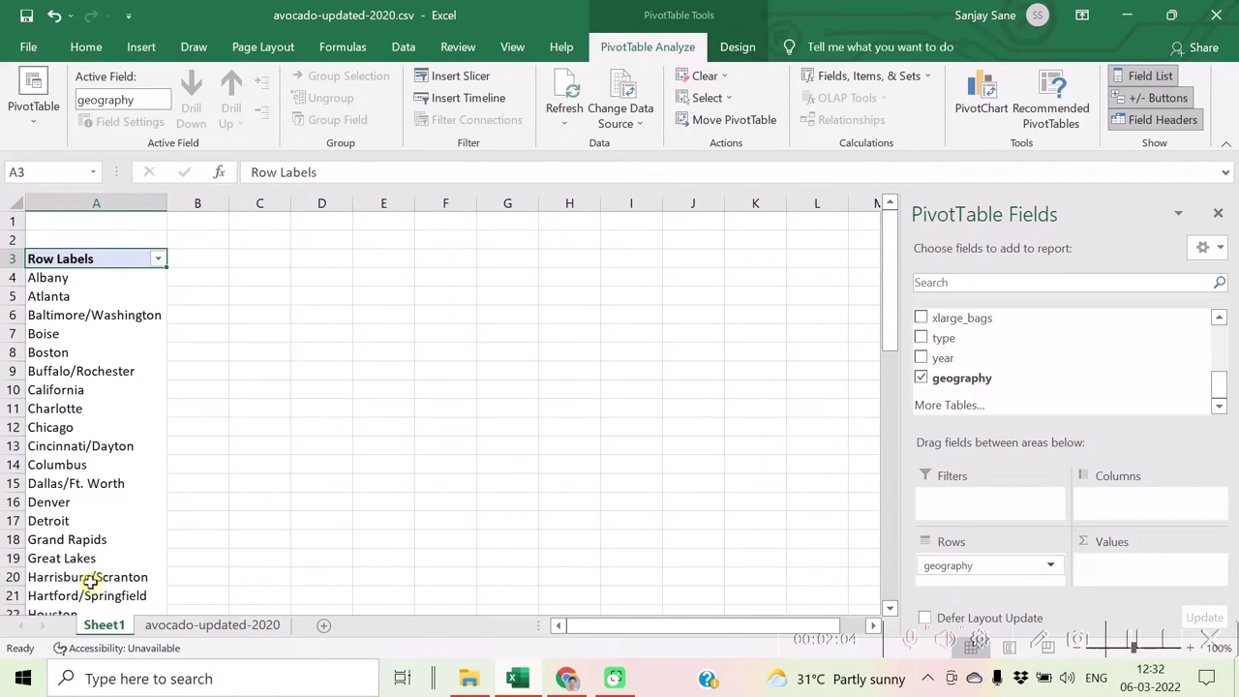
mouse_move(959, 564)
mouse_down()
mouse_move(1166, 498)
mouse_move(971, 571)
mouse_up()
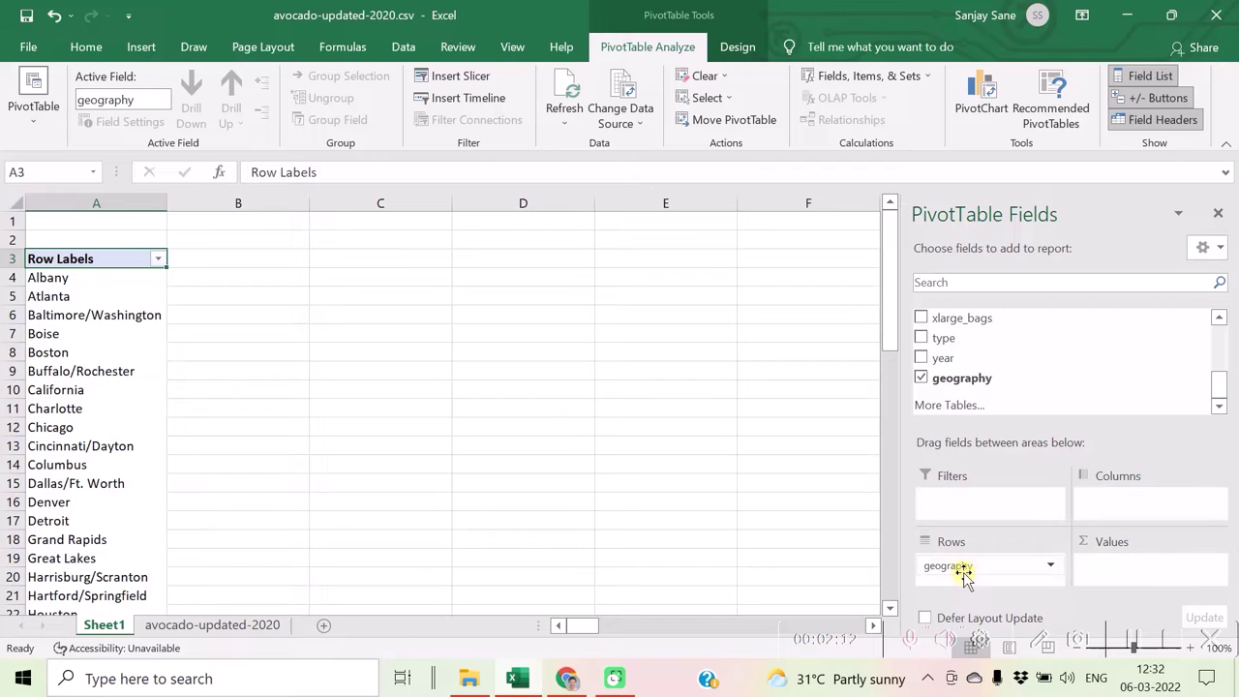
Step: Add the total_volume field to the values area of the PivotTable
drag(1225, 381, 1224, 327)
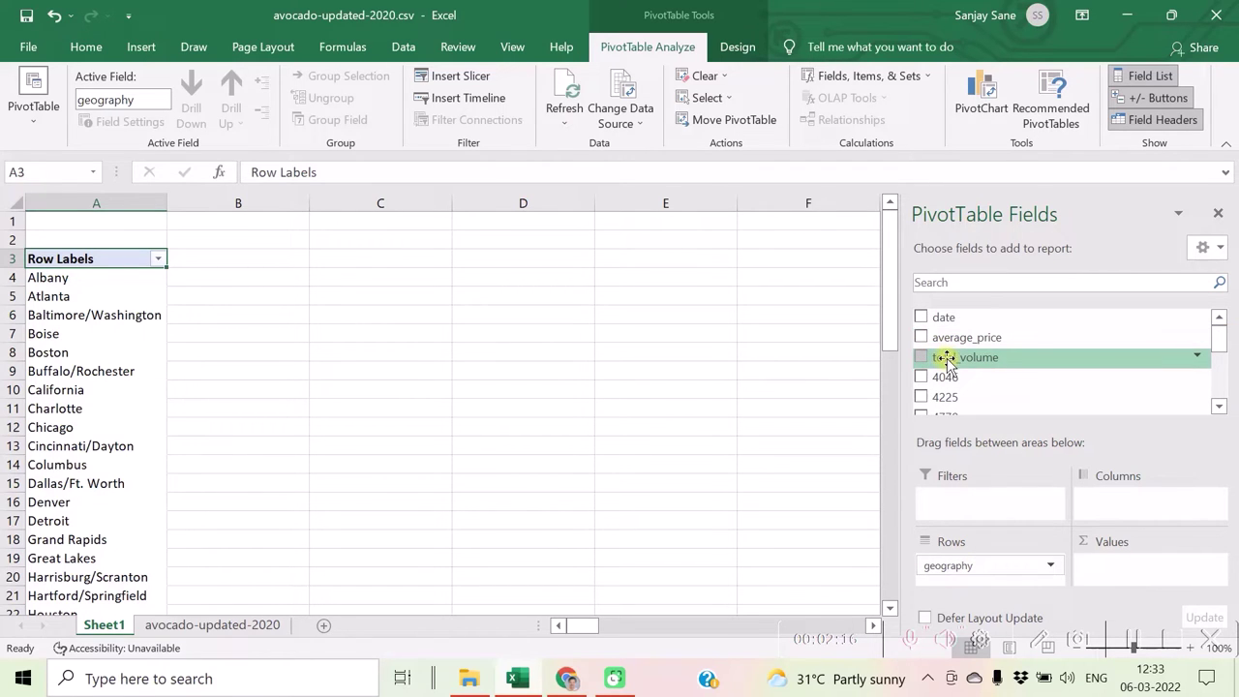
mouse_move(948, 361)
mouse_down()
mouse_move(1023, 396)
mouse_move(1123, 484)
mouse_move(1137, 573)
mouse_up()
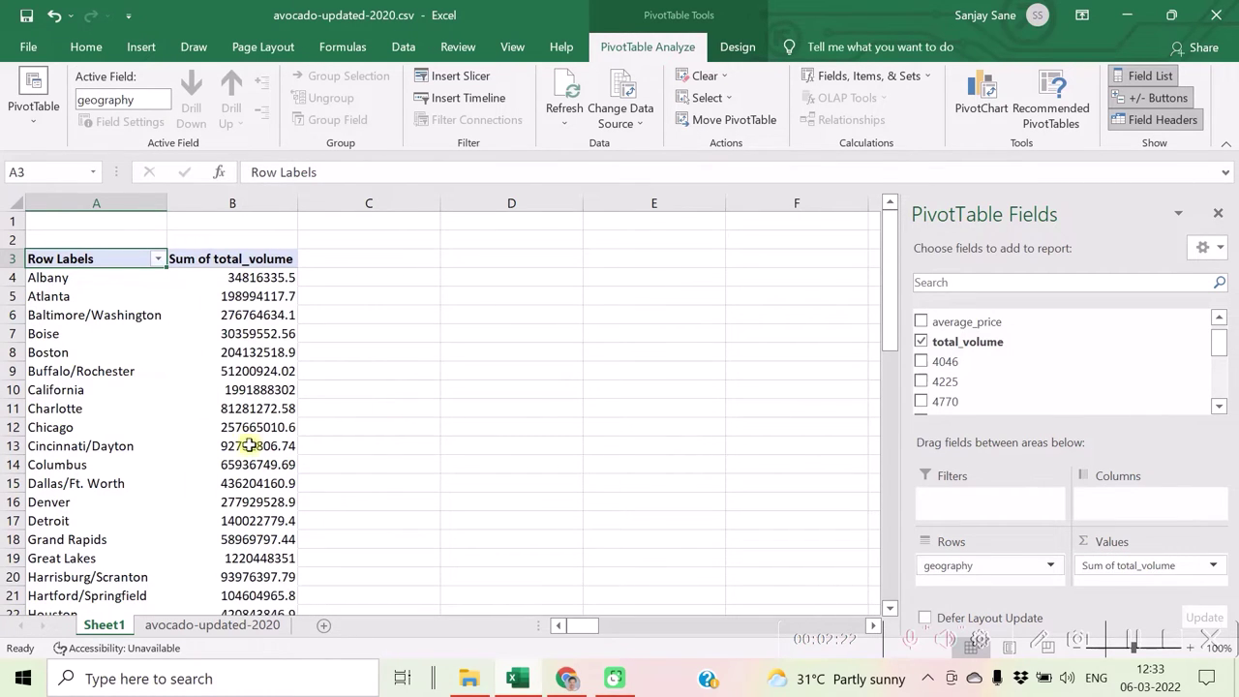
click(1136, 643)
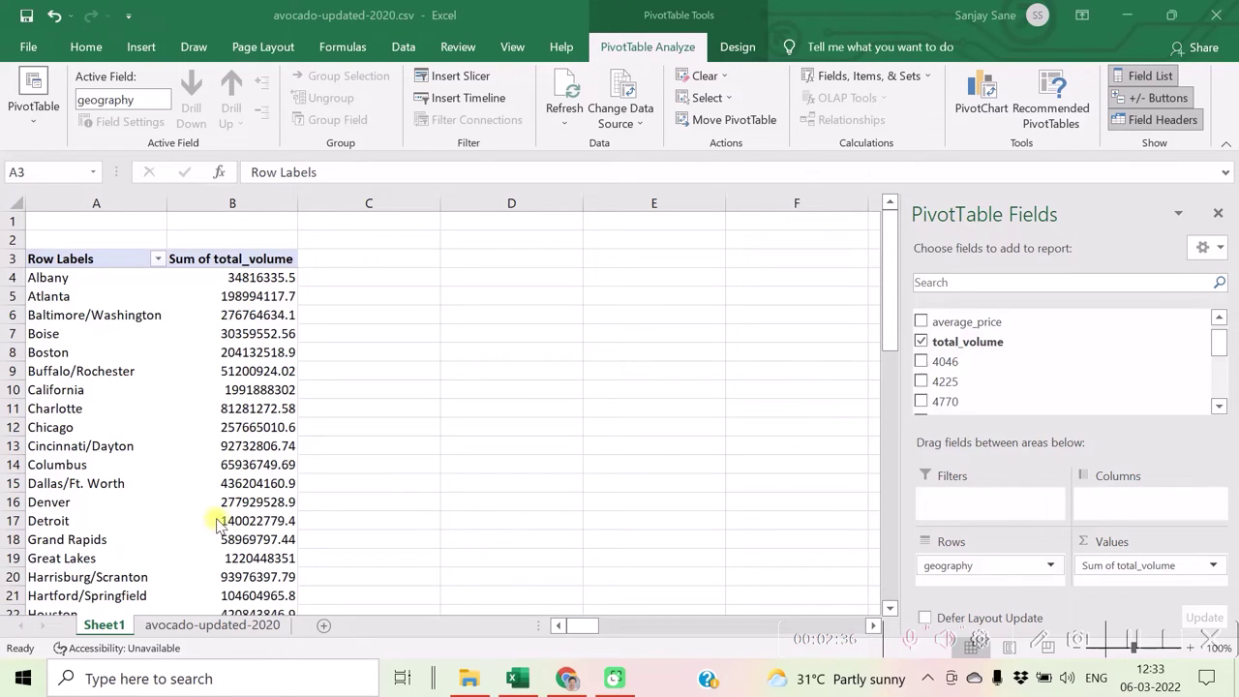
Step: Set the total_volume value field to summarize by Average
click(1124, 570)
click(1124, 569)
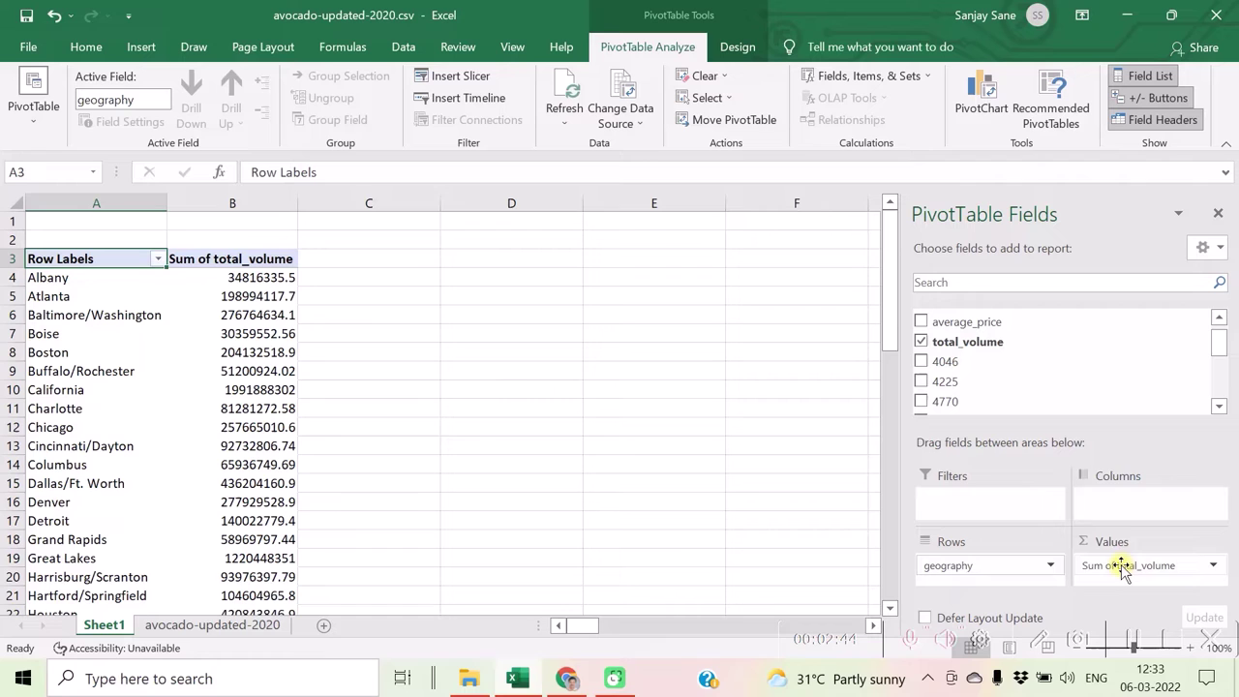
click(1124, 570)
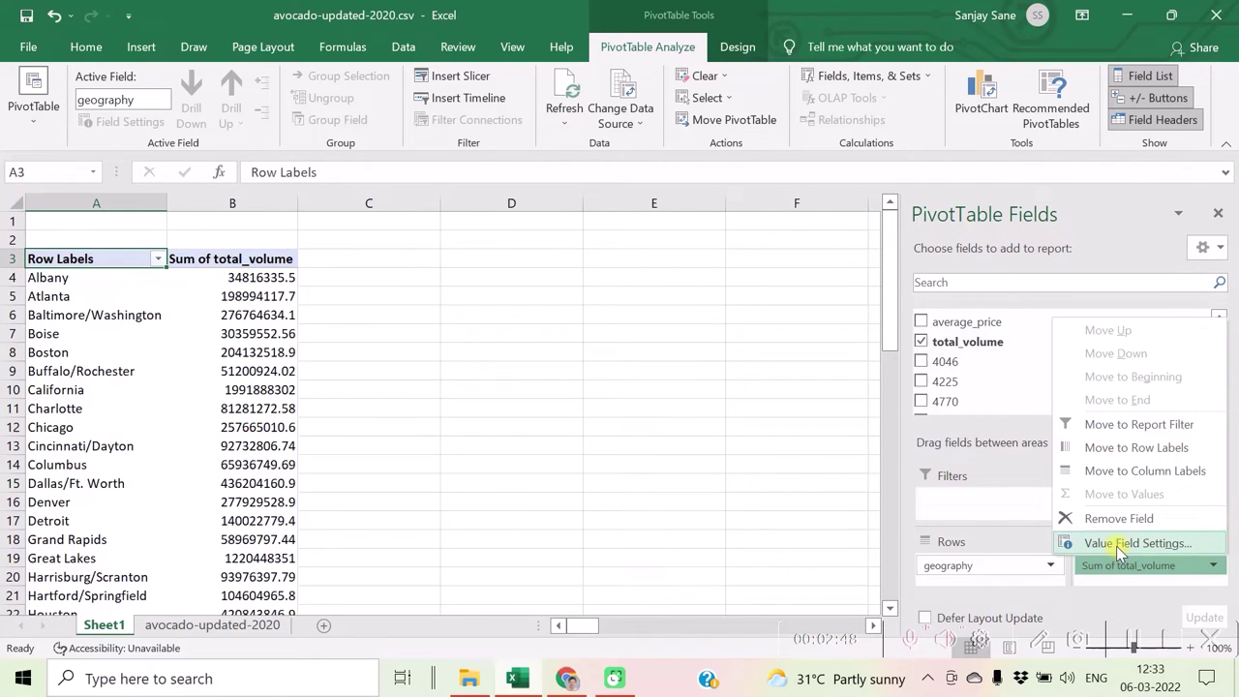
click(1118, 545)
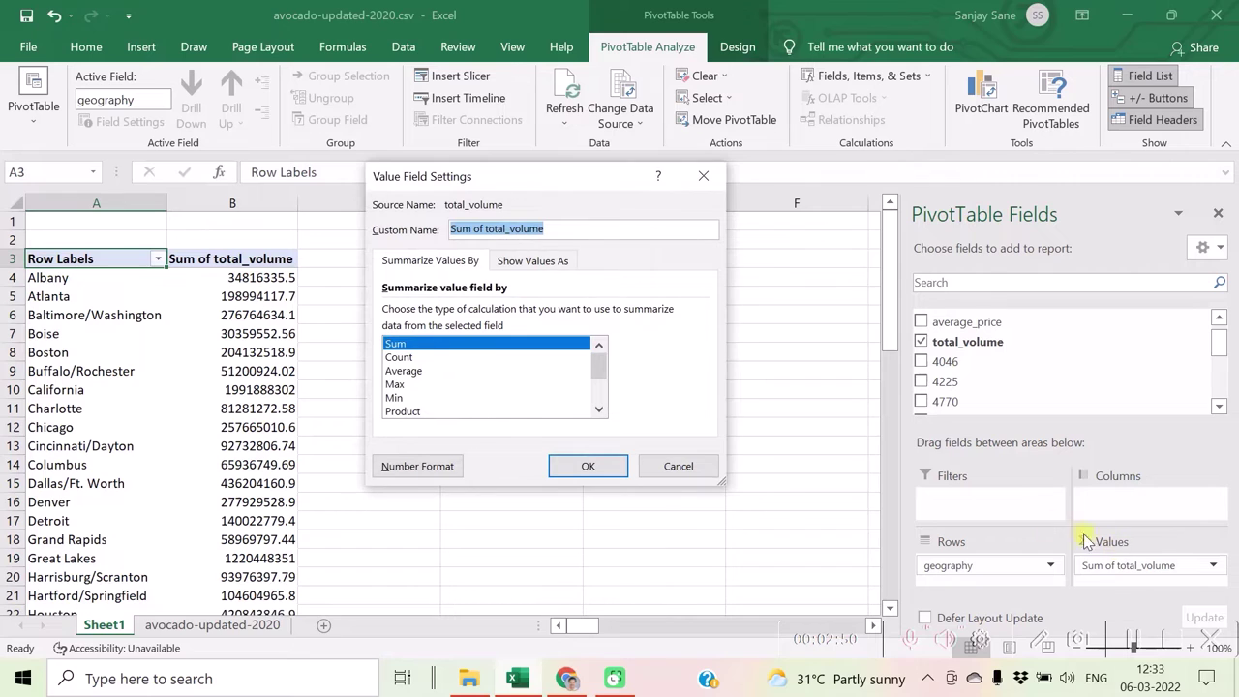
click(406, 372)
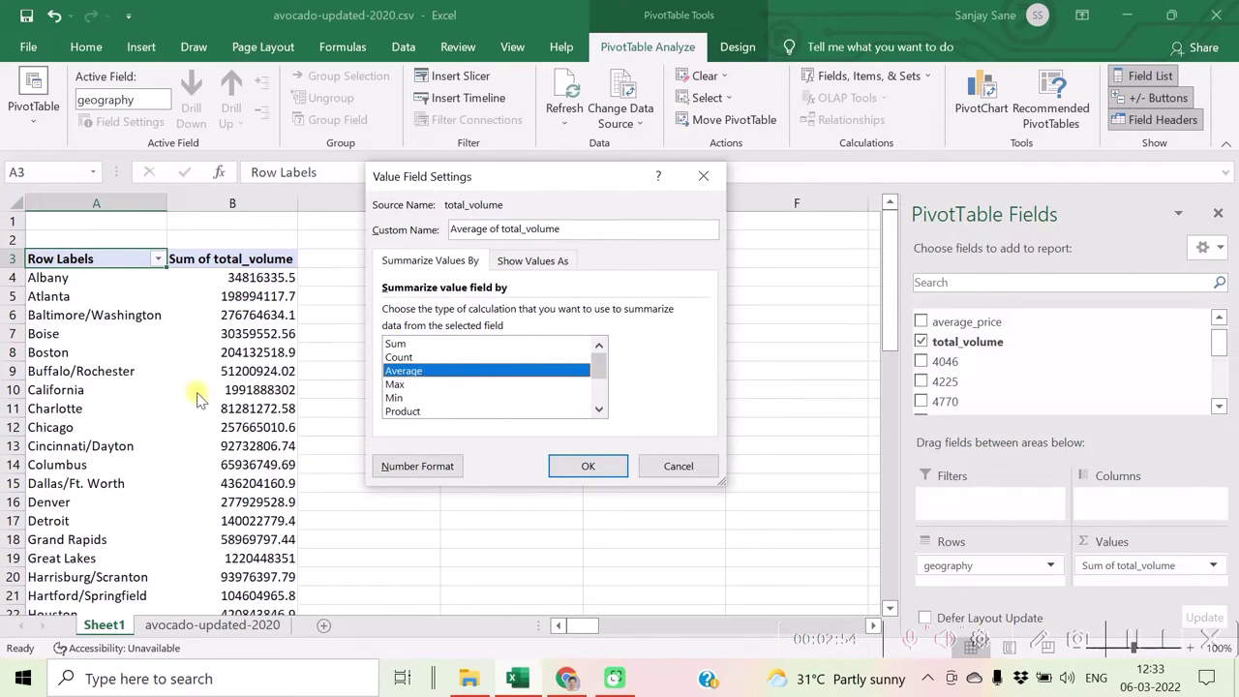
click(567, 464)
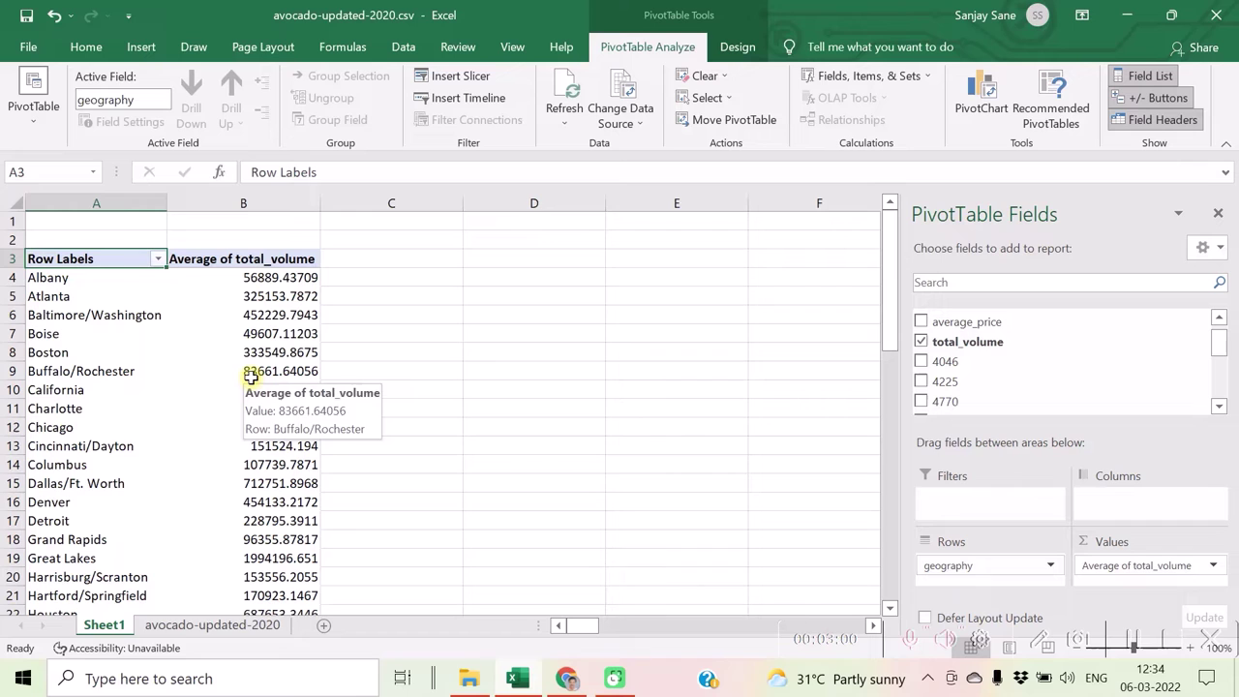
click(1138, 647)
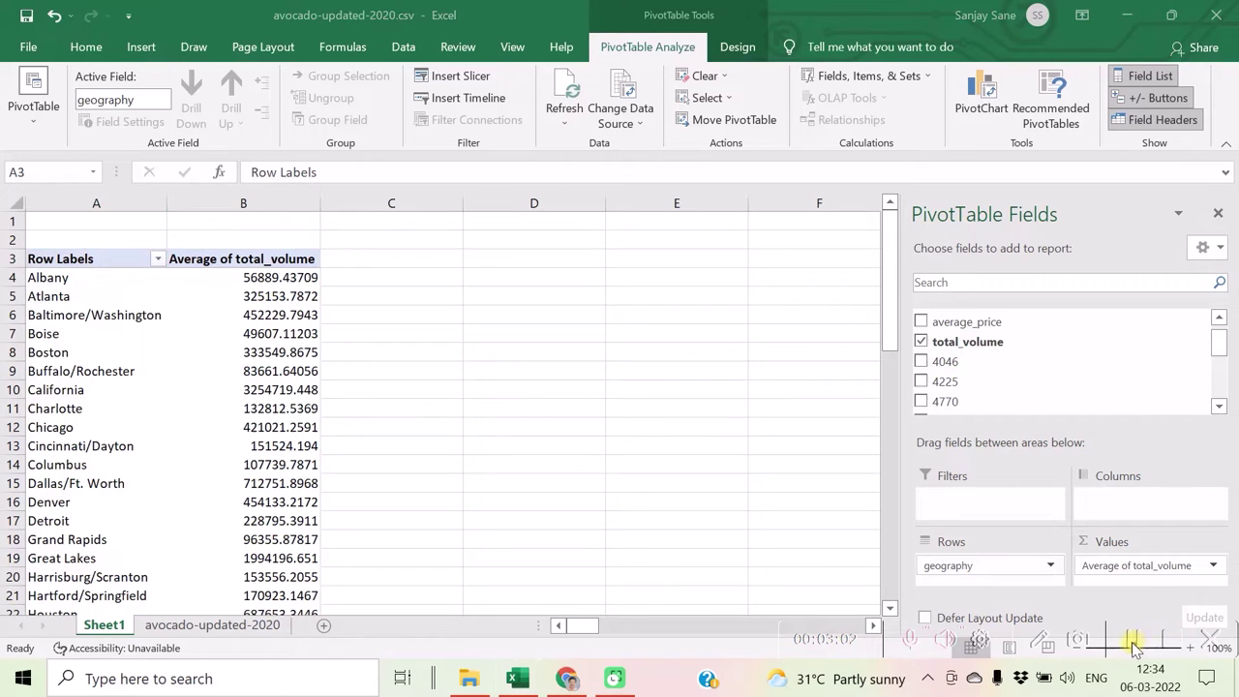
Step: Add the type field to the columns area to split the average volumes by avocado type
click(1223, 387)
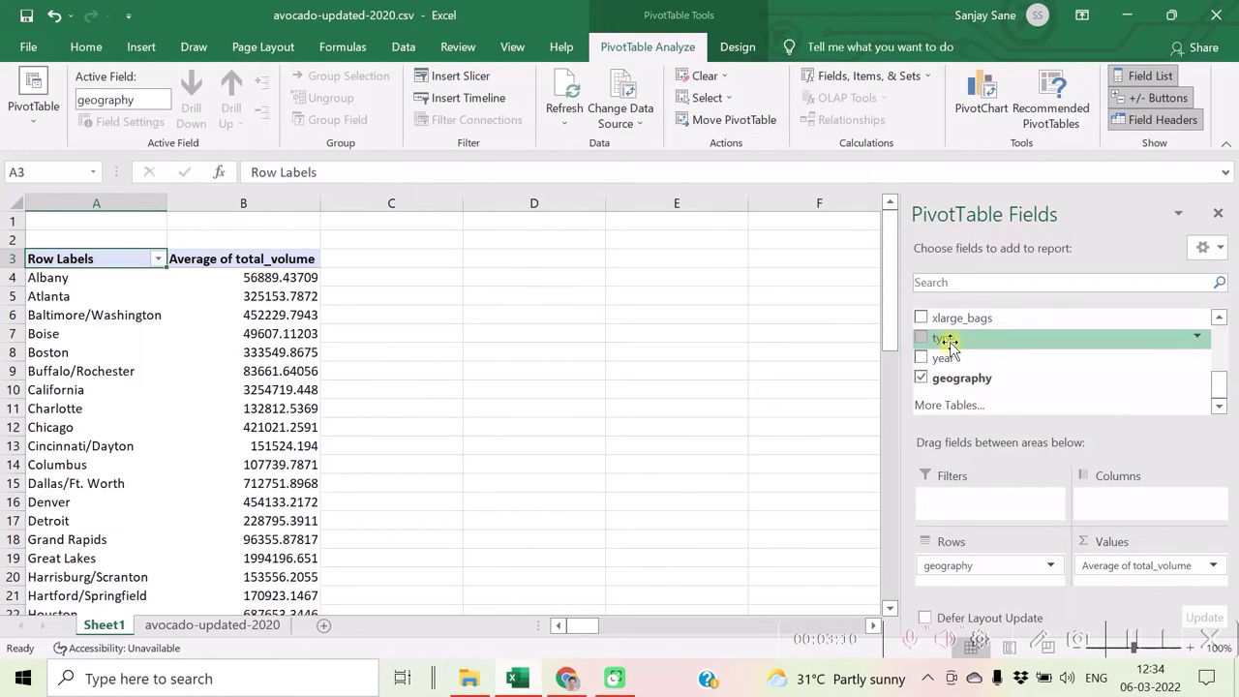
drag(947, 344, 1094, 501)
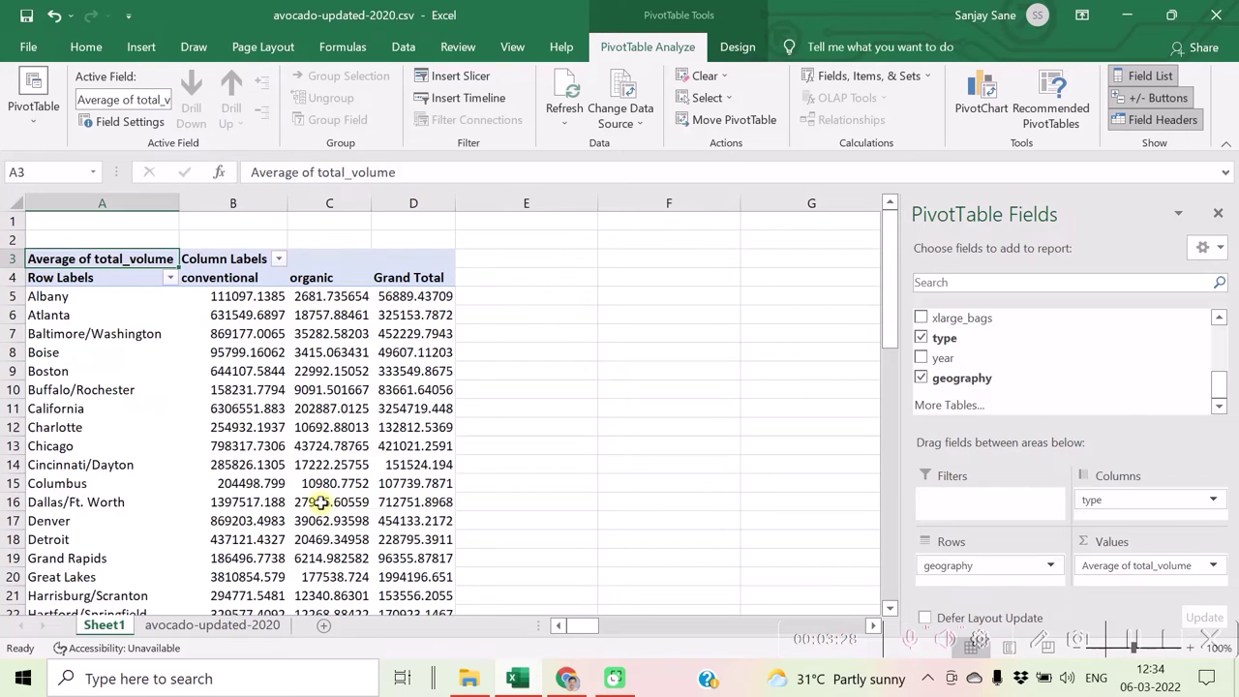
click(1132, 646)
click(1133, 648)
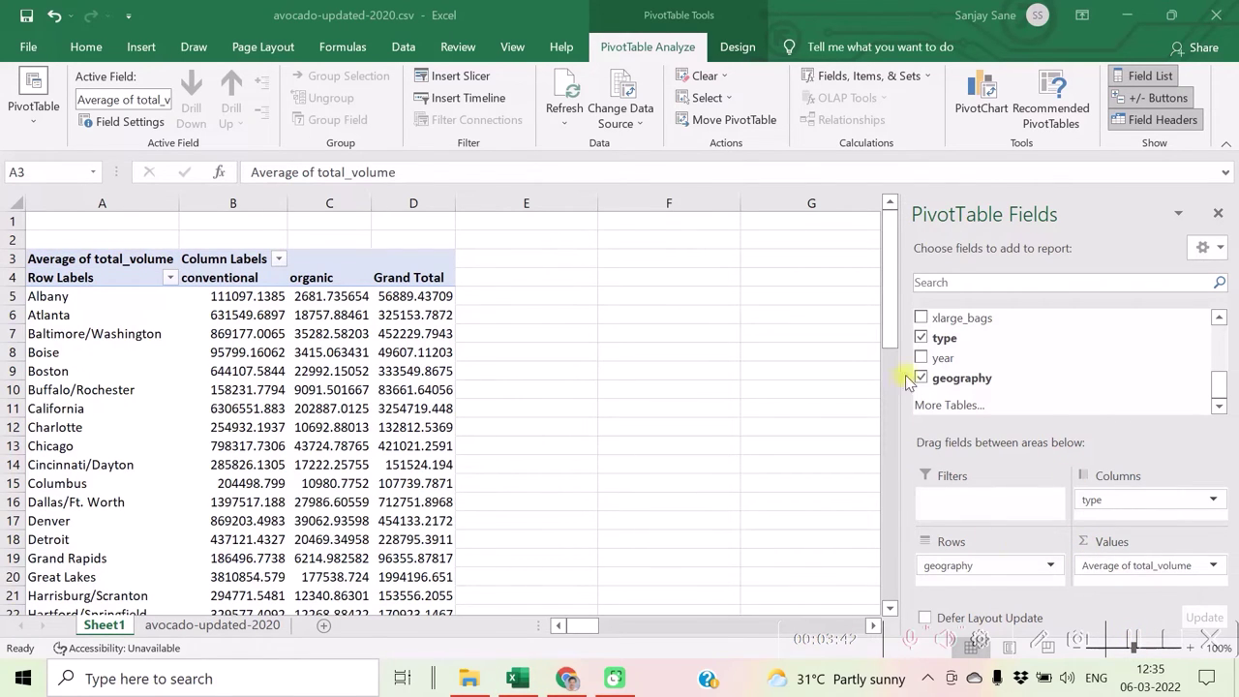
Step: Remove the type, geography and total_volume fields from the PivotTable to empty the report
click(921, 338)
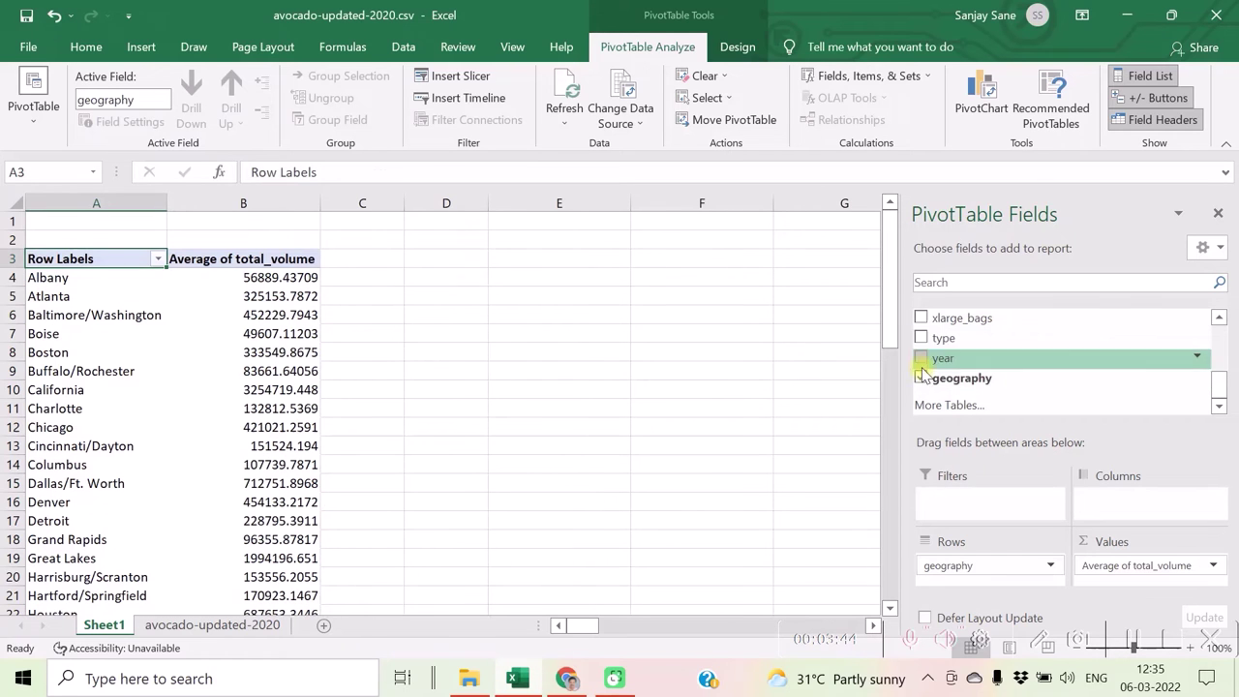
click(921, 377)
scroll(1019, 366, up, 1)
scroll(1019, 366, up, 3)
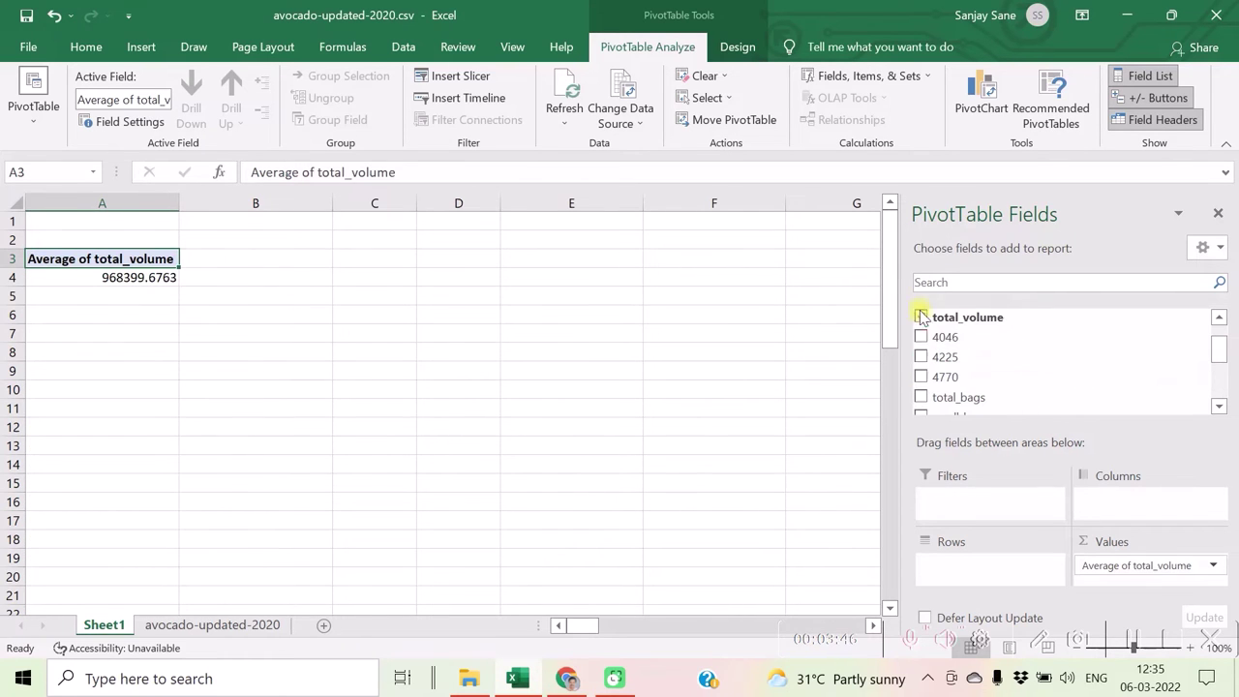
click(921, 316)
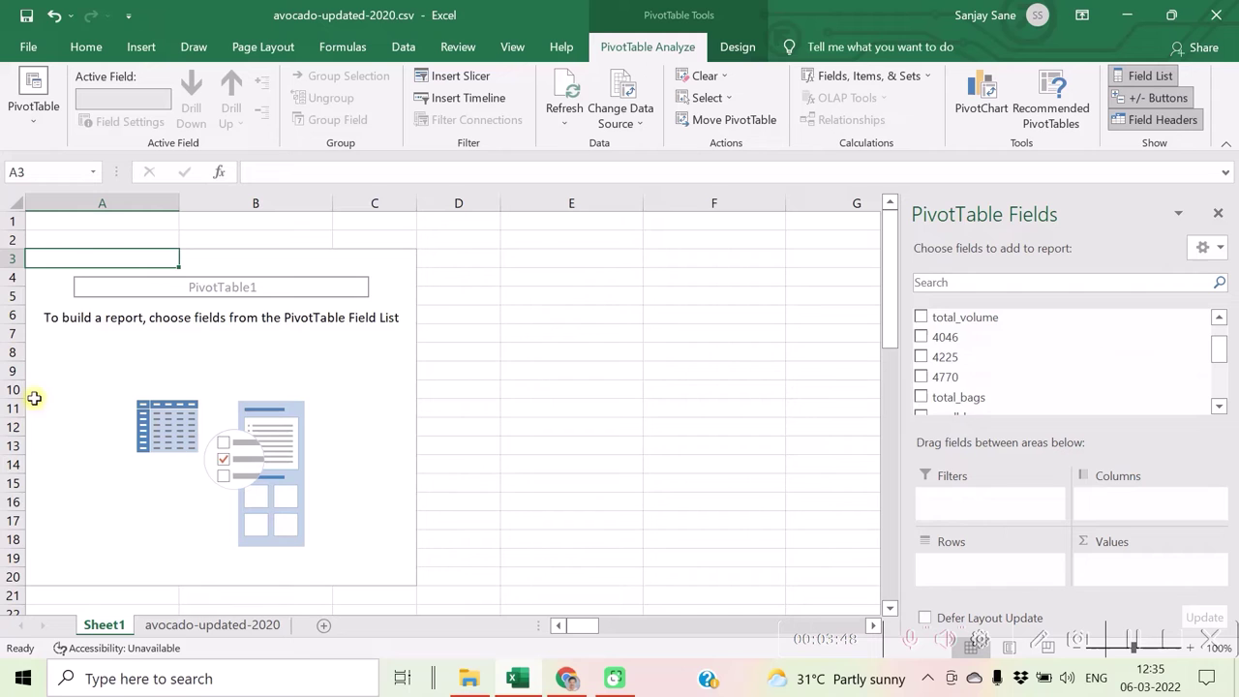
scroll(1094, 353, up, 2)
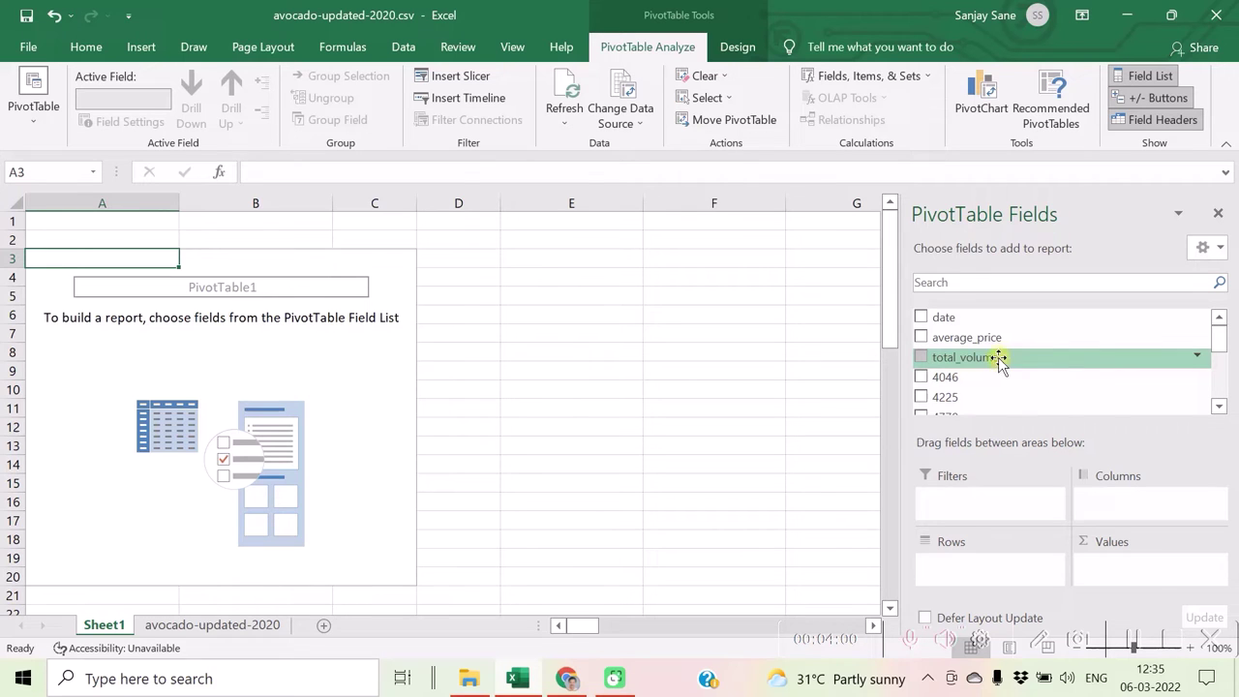
Step: Build the PivotTable report with date as the row field and total_volume as the summed value
drag(939, 317, 968, 567)
drag(965, 357, 1140, 573)
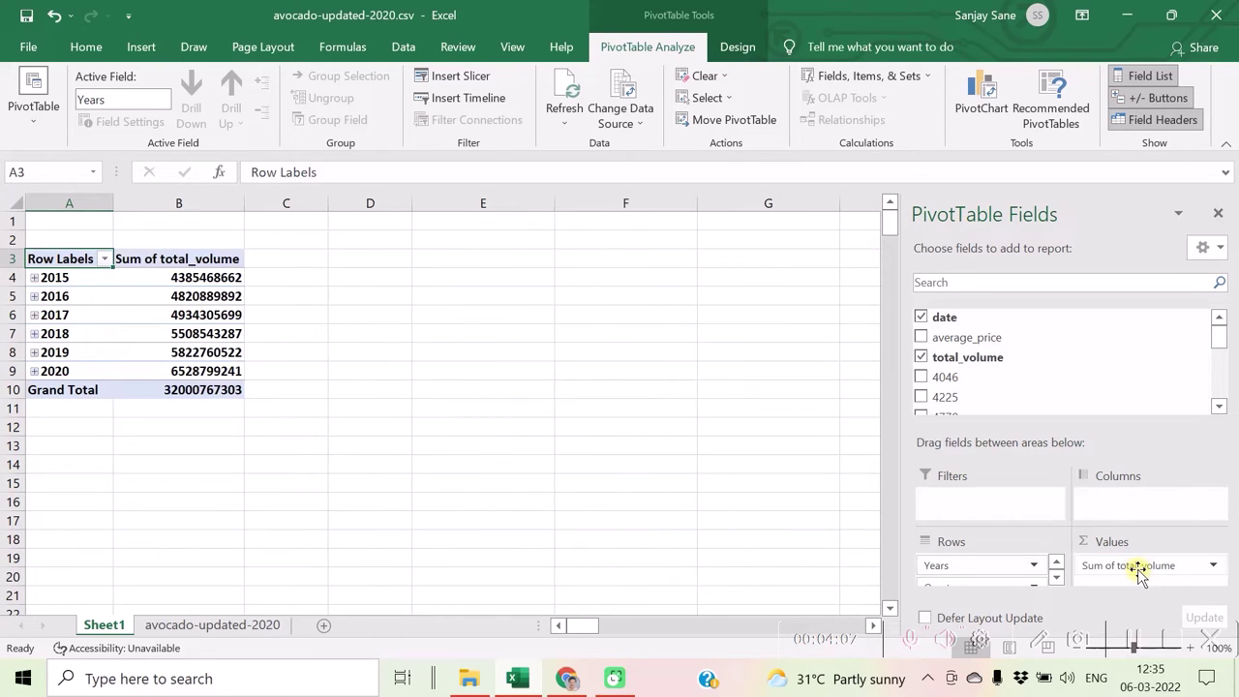
Step: Expand 2015 and 2016 in the PivotTable into quarters and the Qtr1, Qtr3 and Qtr4 months to examine their volumes
click(34, 277)
click(36, 370)
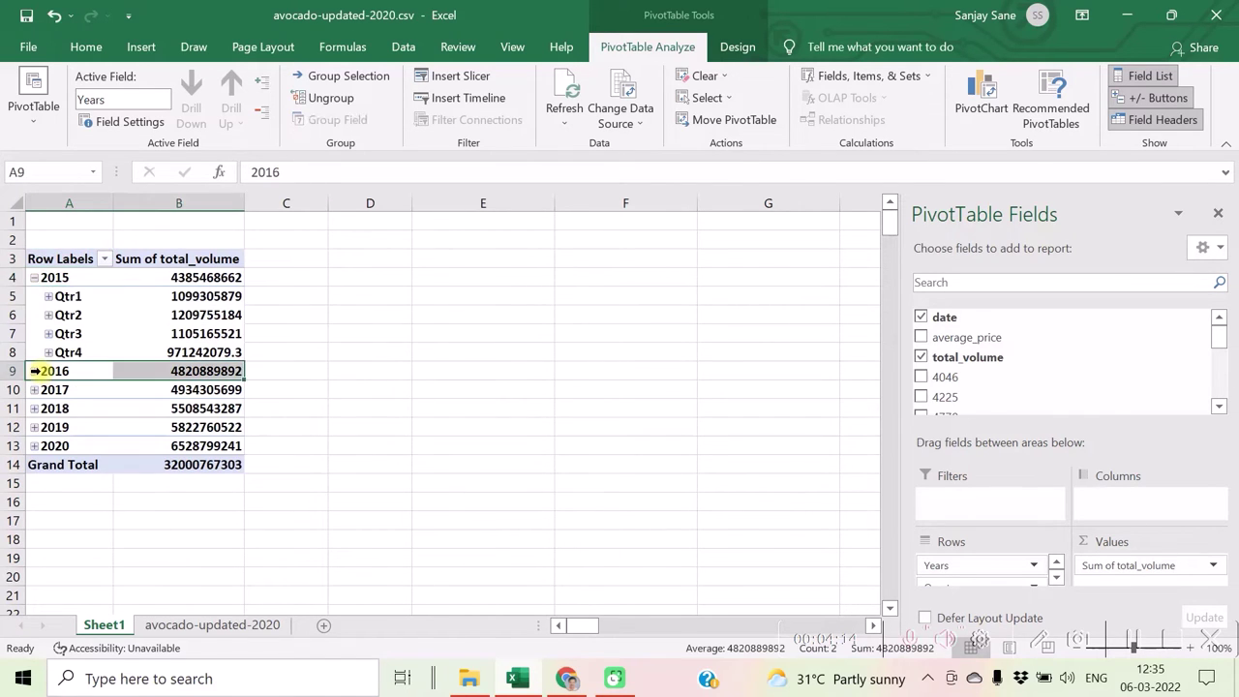
click(34, 371)
click(48, 296)
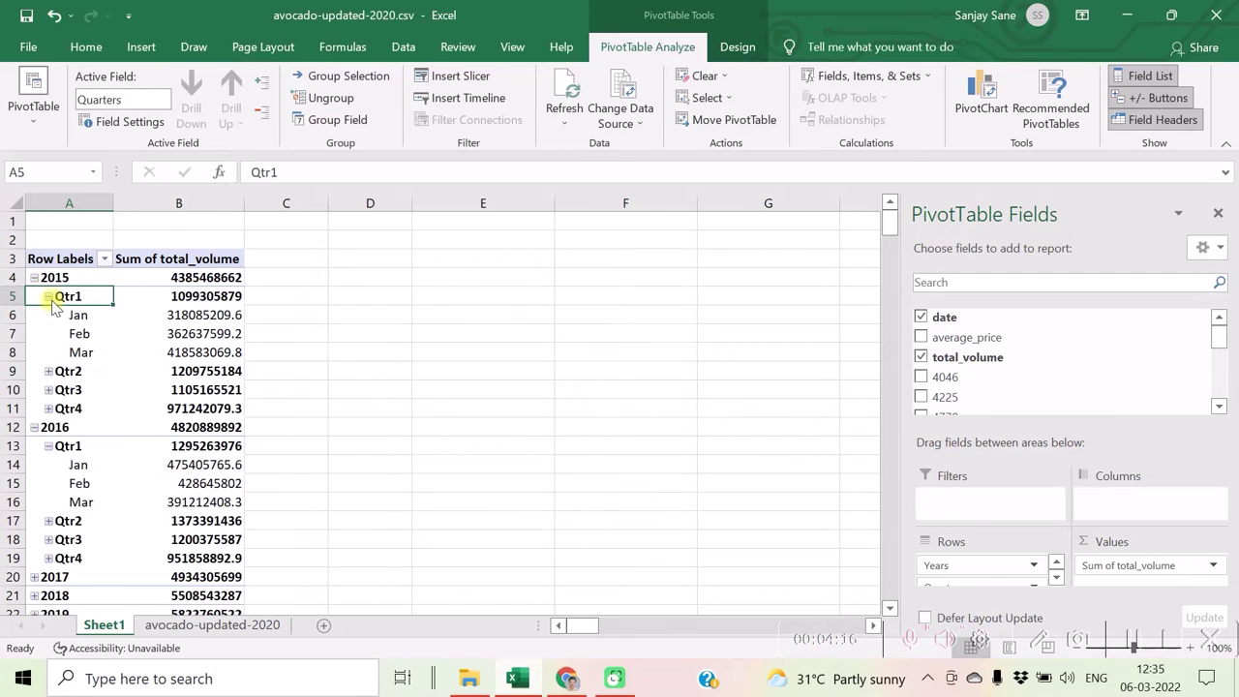
click(47, 297)
click(47, 334)
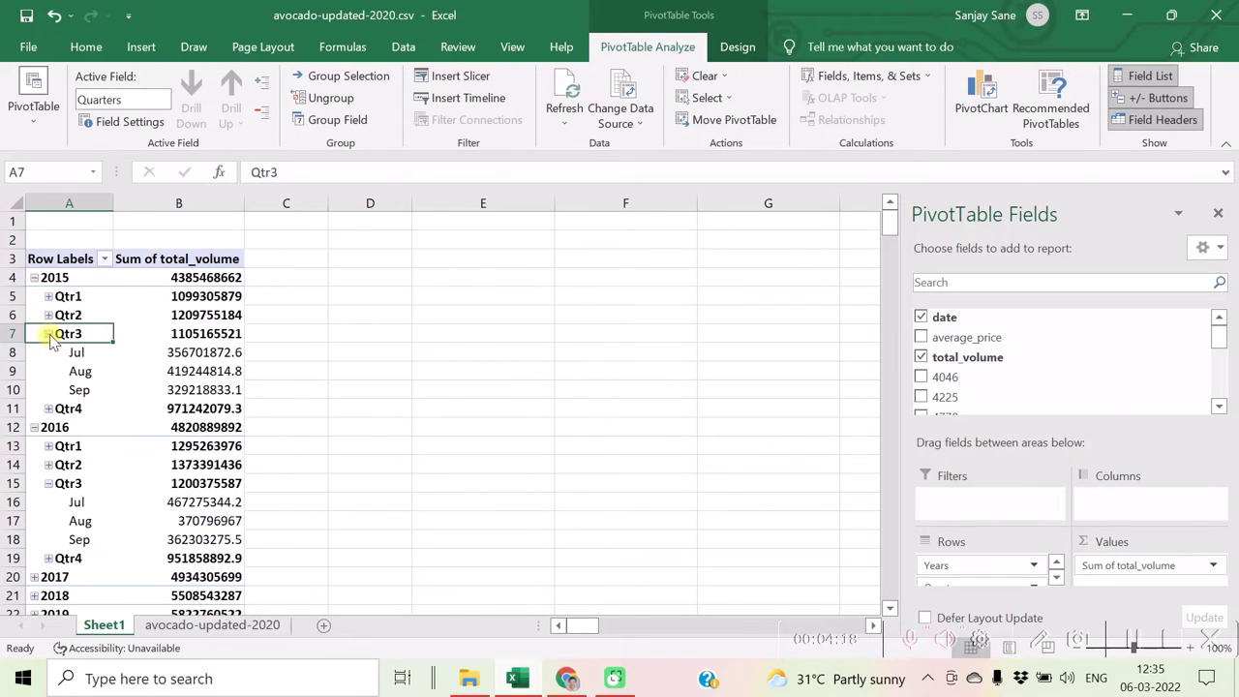
click(48, 410)
scroll(64, 484, down, 2)
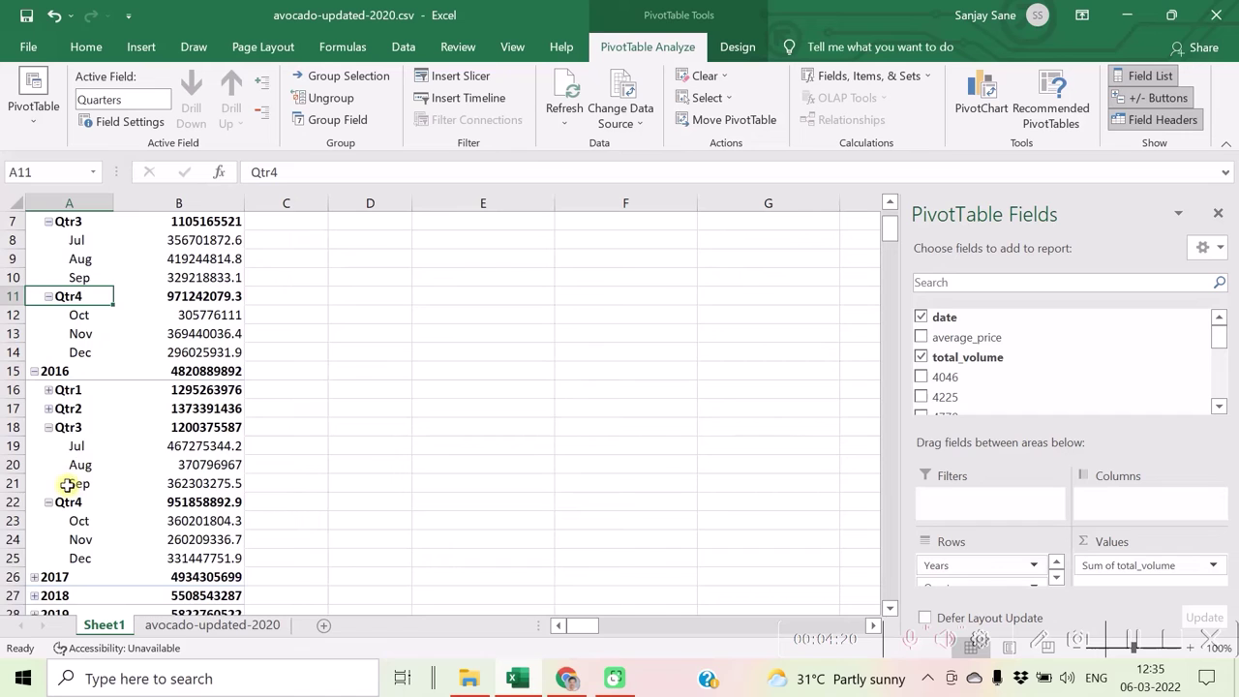
Step: Collapse the quarter and month details of 2015 and 2016 to view only the yearly volumes
click(47, 427)
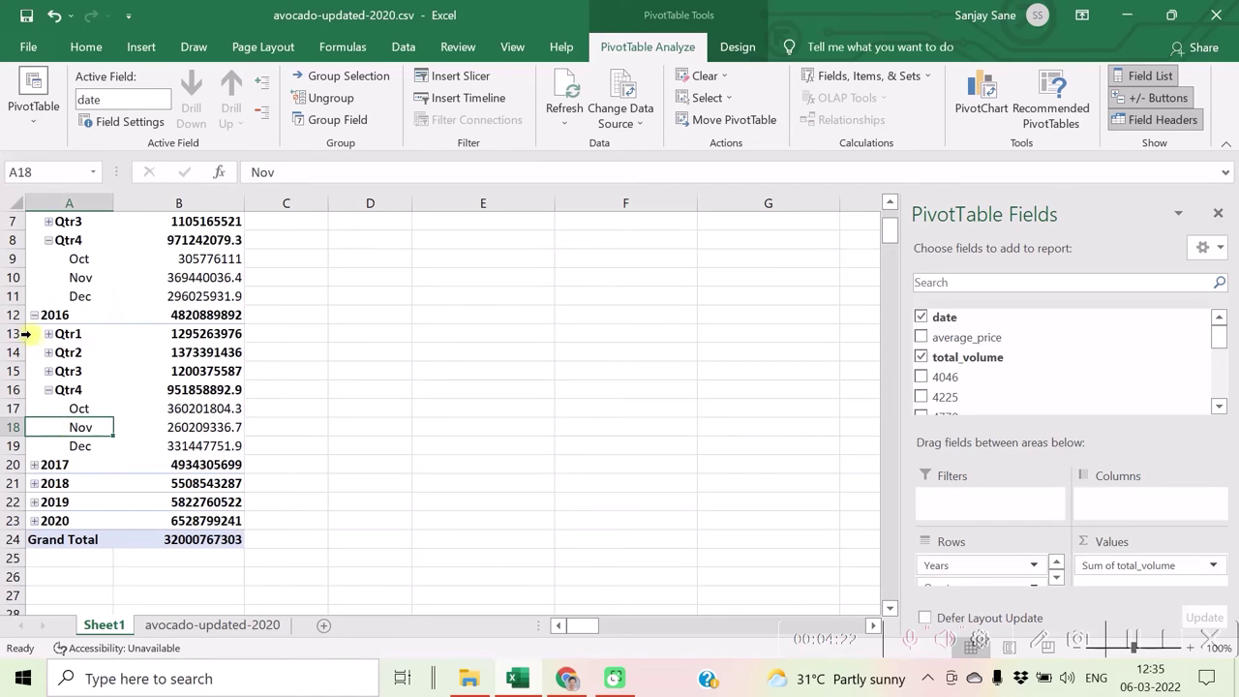
click(34, 315)
scroll(46, 306, up, 2)
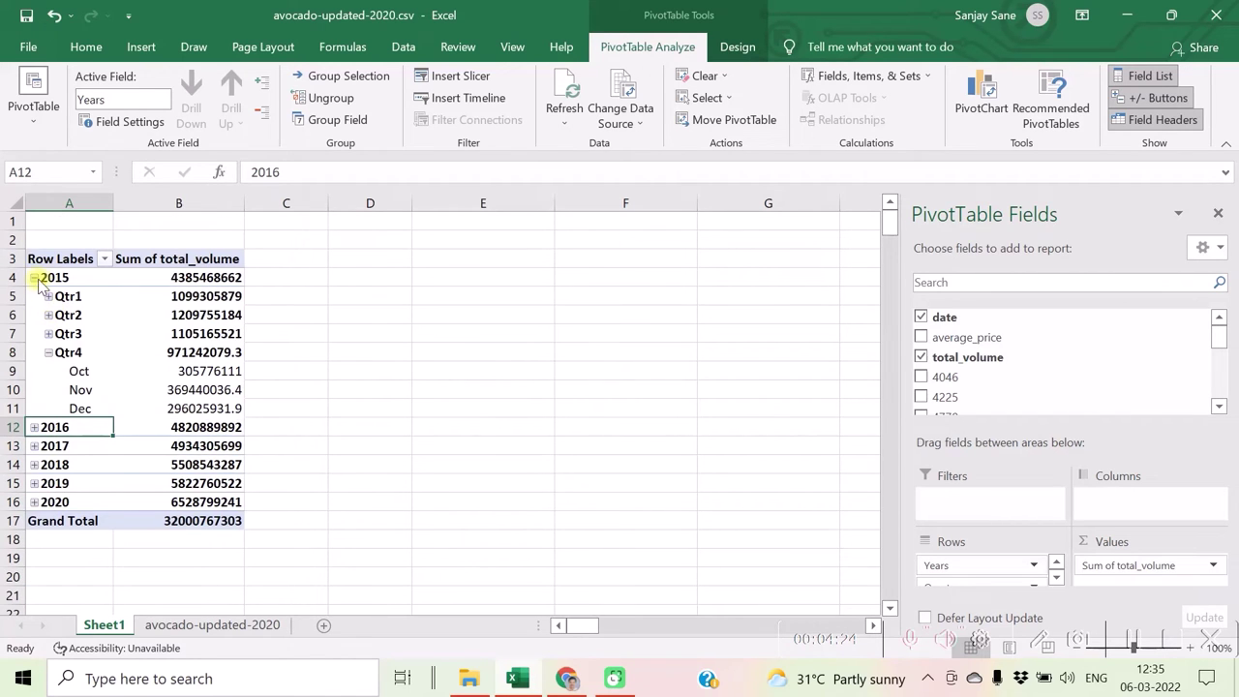
click(34, 278)
click(186, 352)
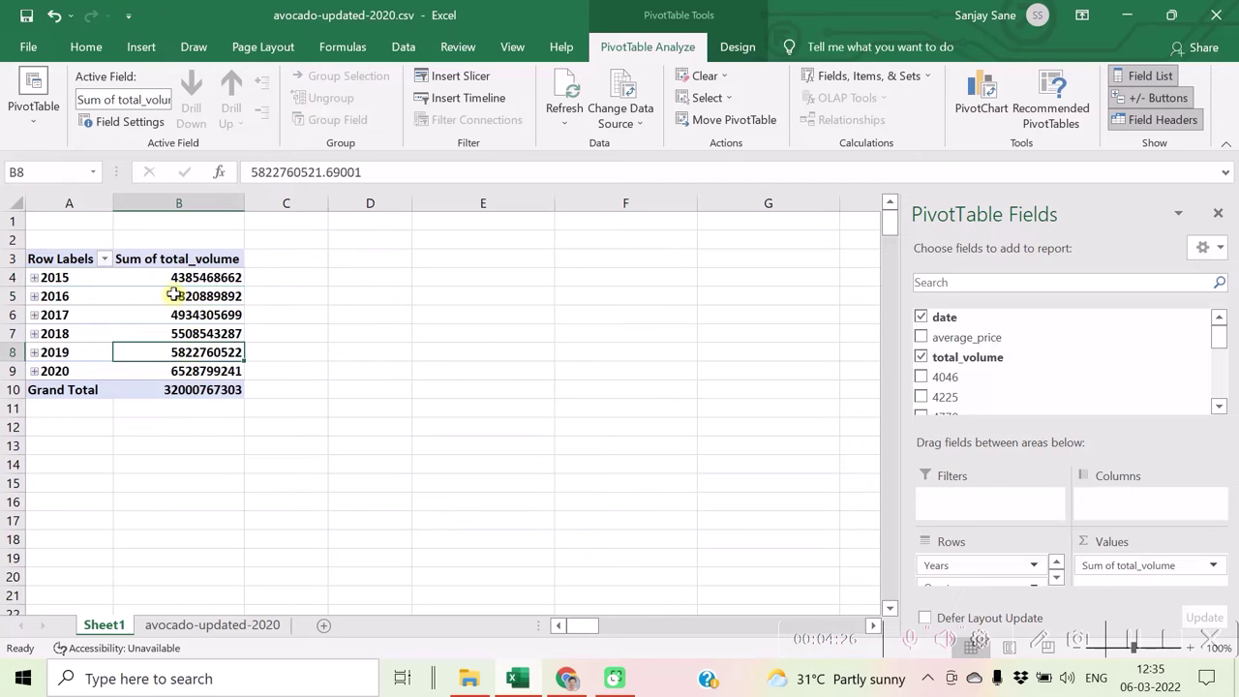
Step: Insert a Clustered Column PivotChart of the yearly total volumes and move it beside the PivotTable
click(183, 333)
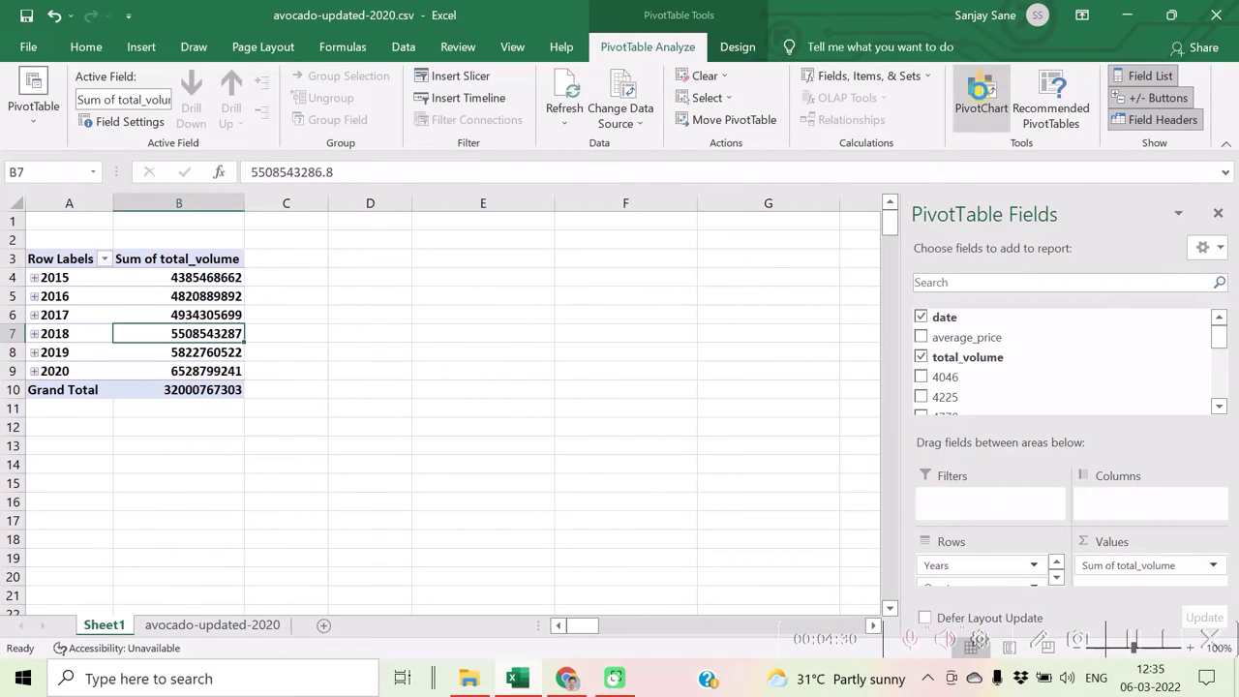
click(981, 97)
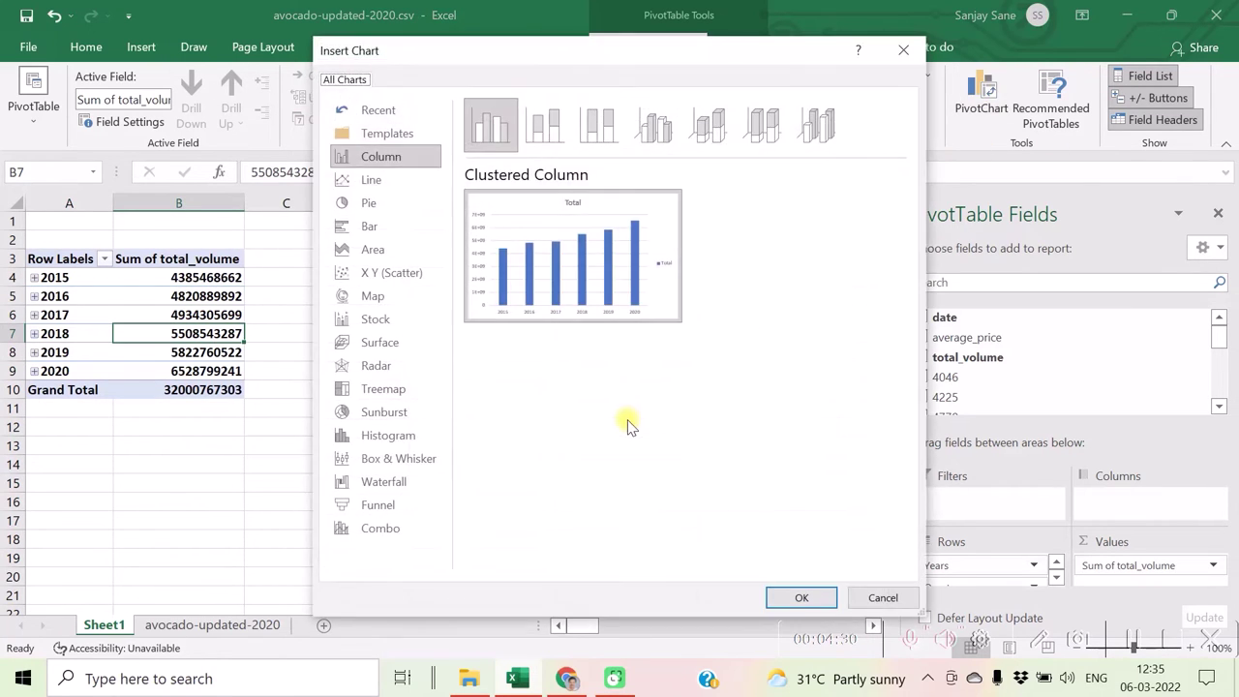
click(369, 183)
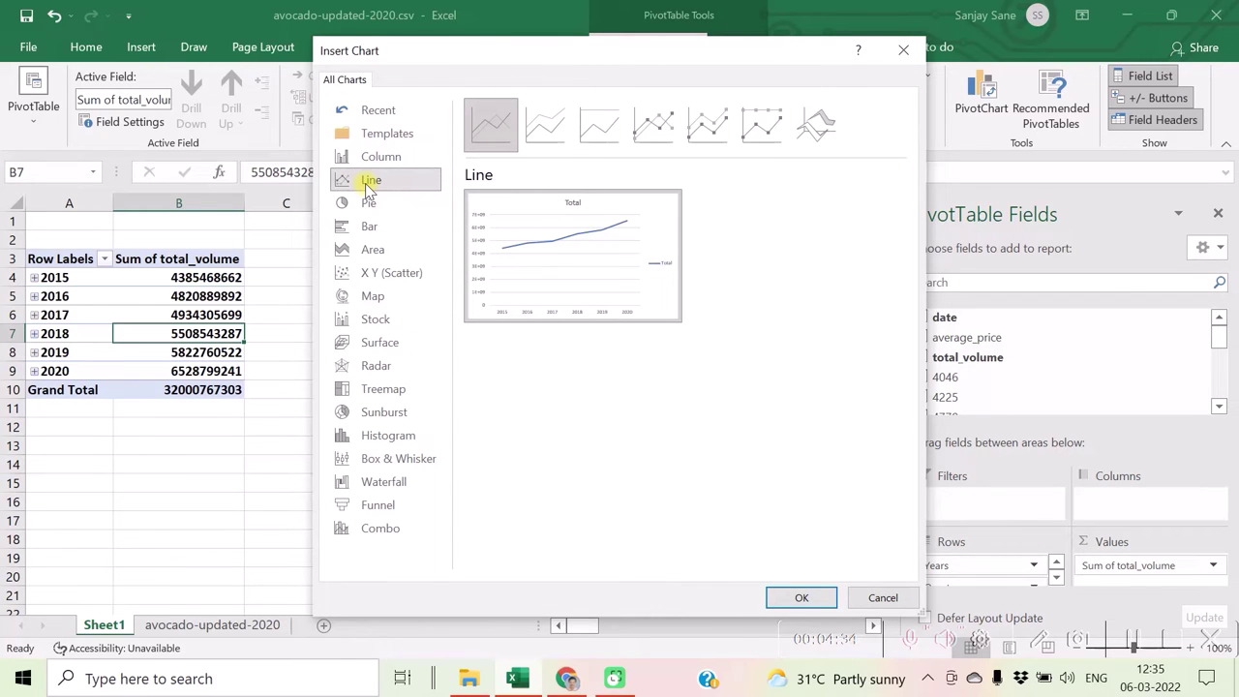
click(378, 157)
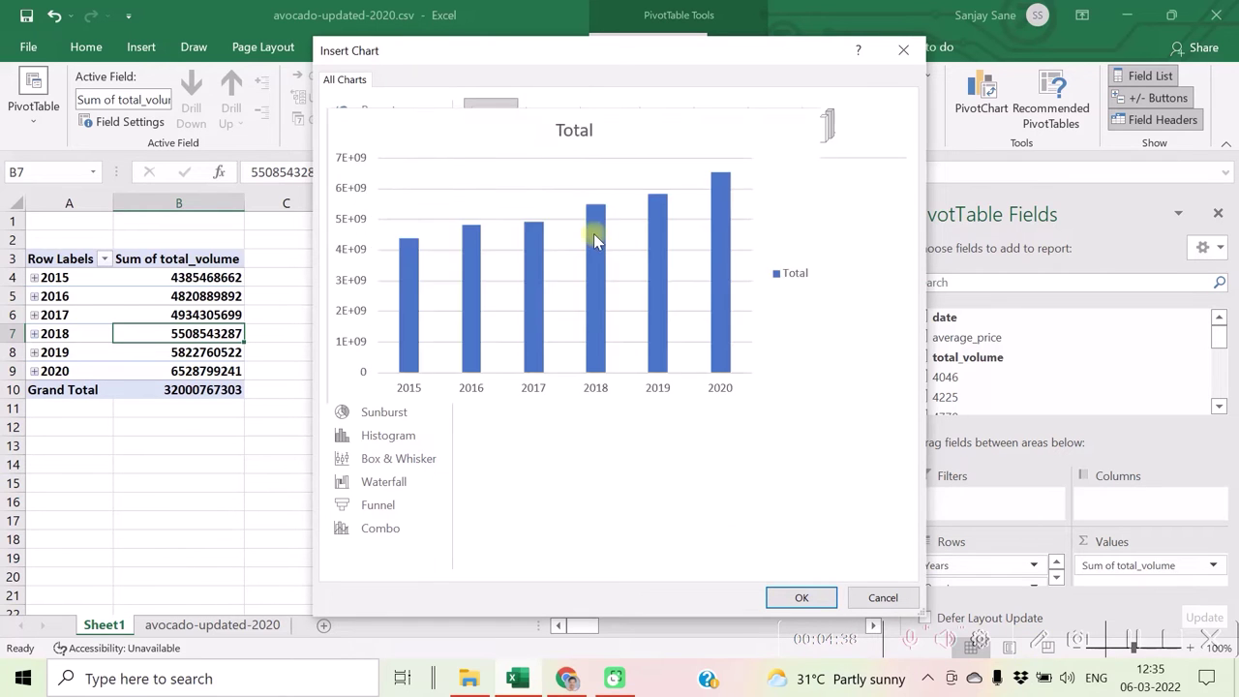
click(802, 597)
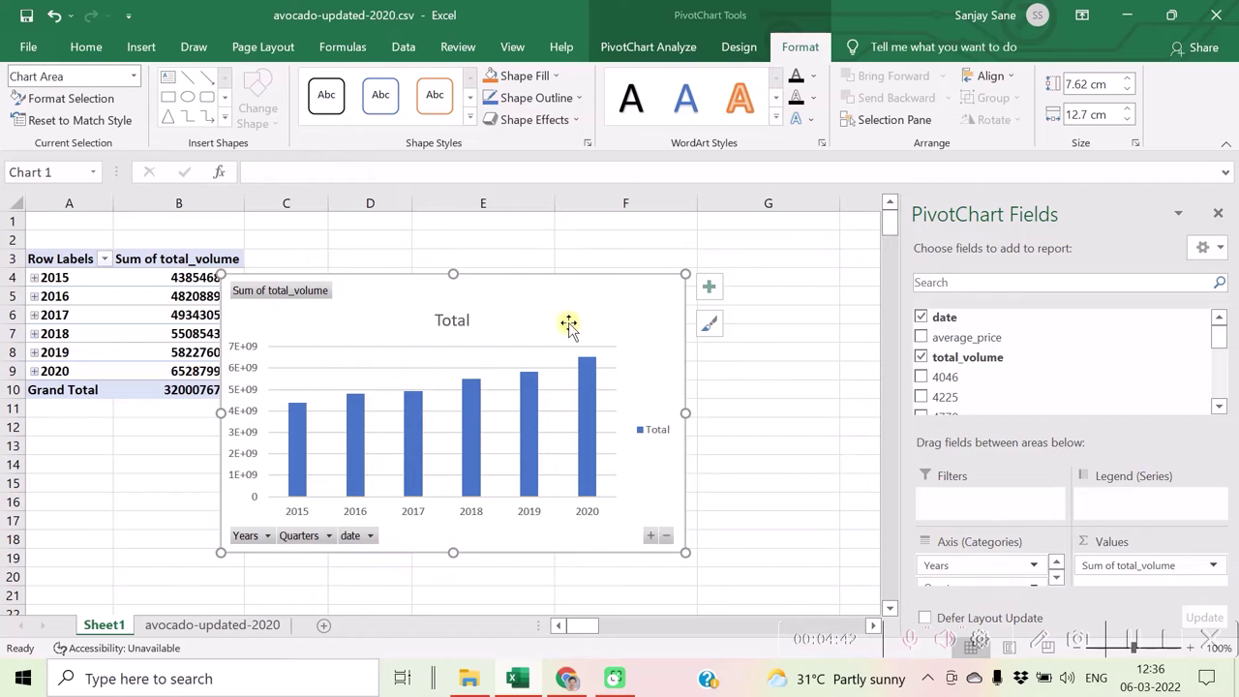
drag(600, 307, 709, 288)
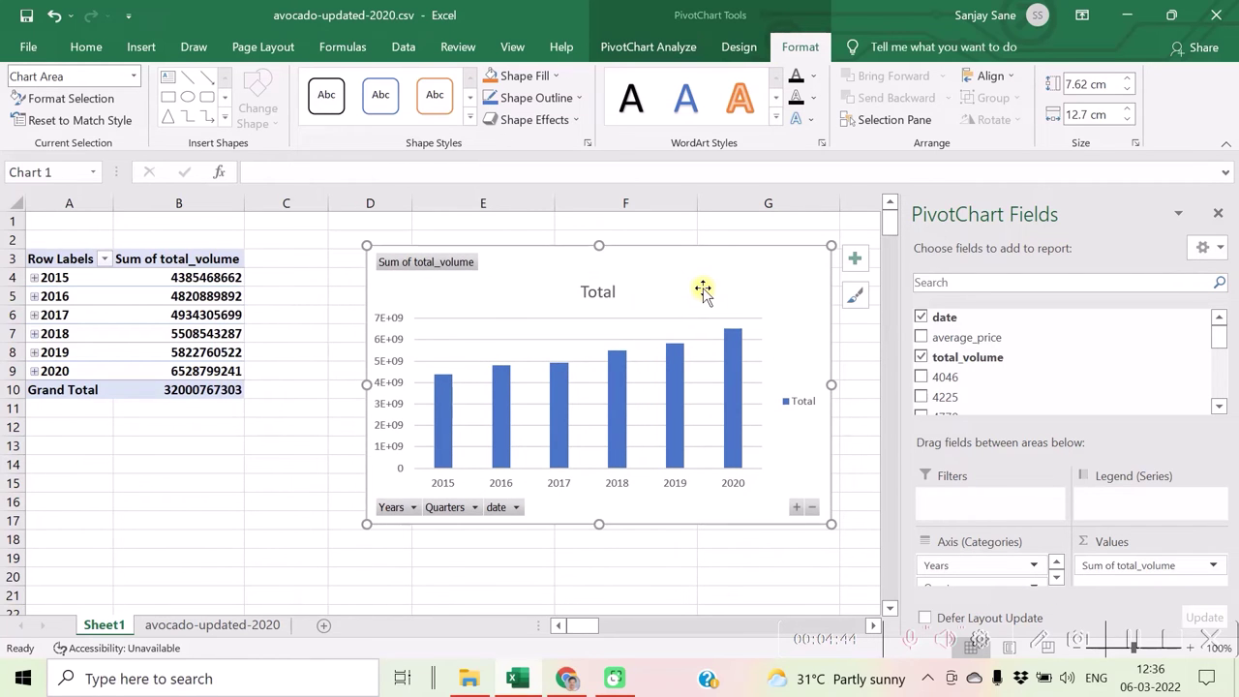
Step: Find the geography field in the field list and examine its place names in the avocado-updated-2020 source sheet
scroll(1053, 370, down, 2)
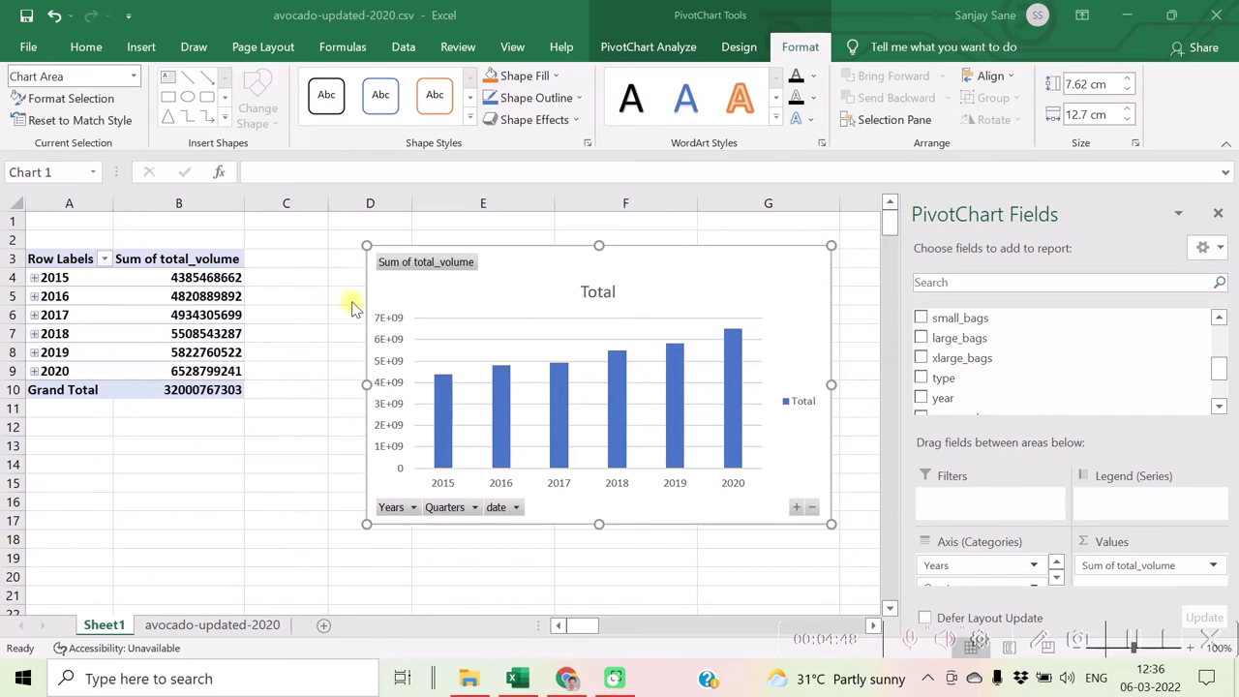
scroll(1113, 359, down, 2)
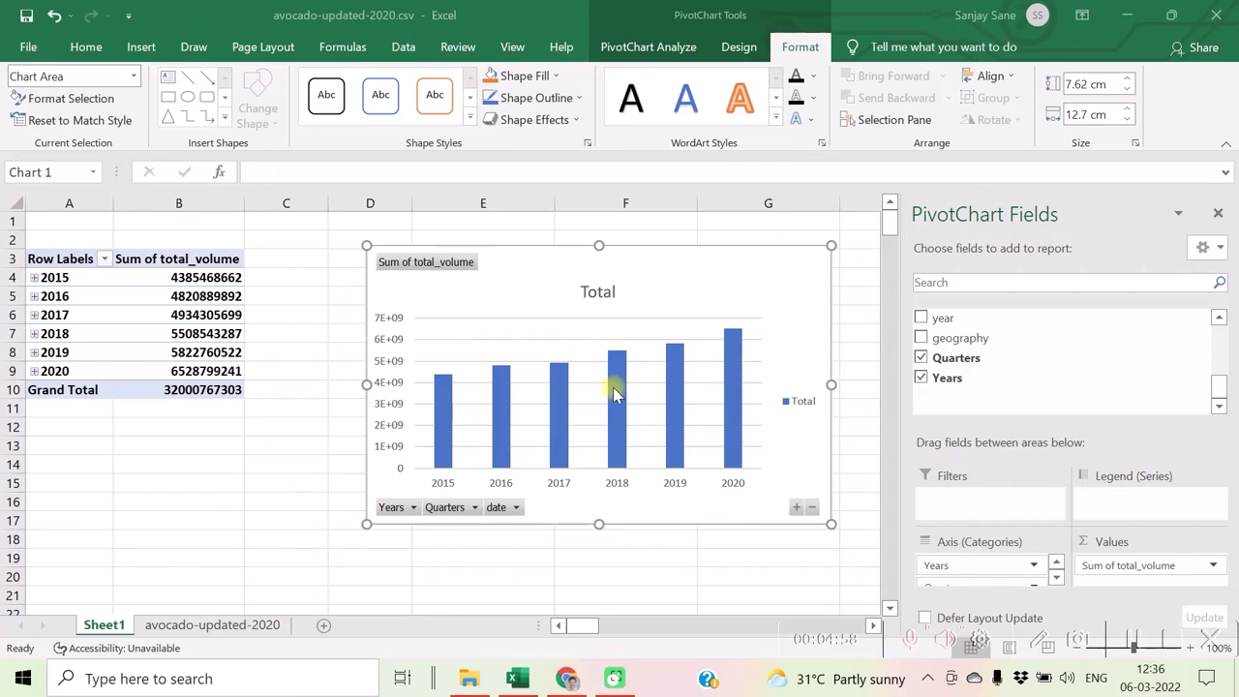
mouse_move(610, 397)
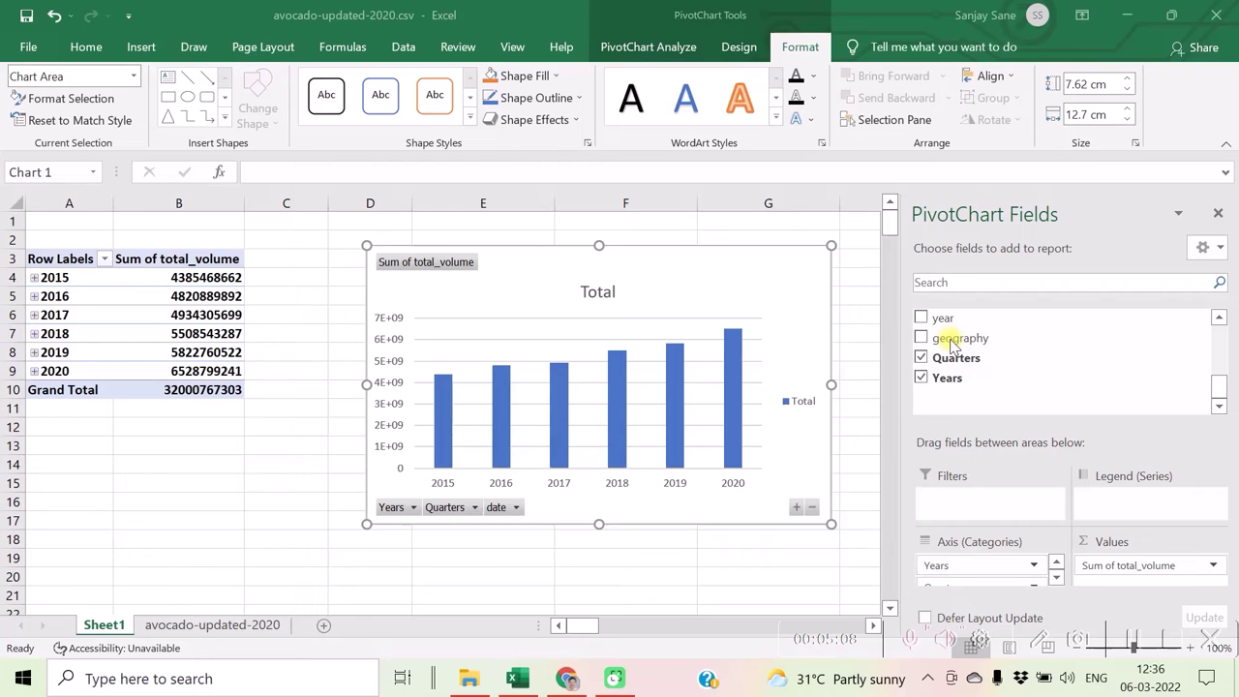
click(217, 626)
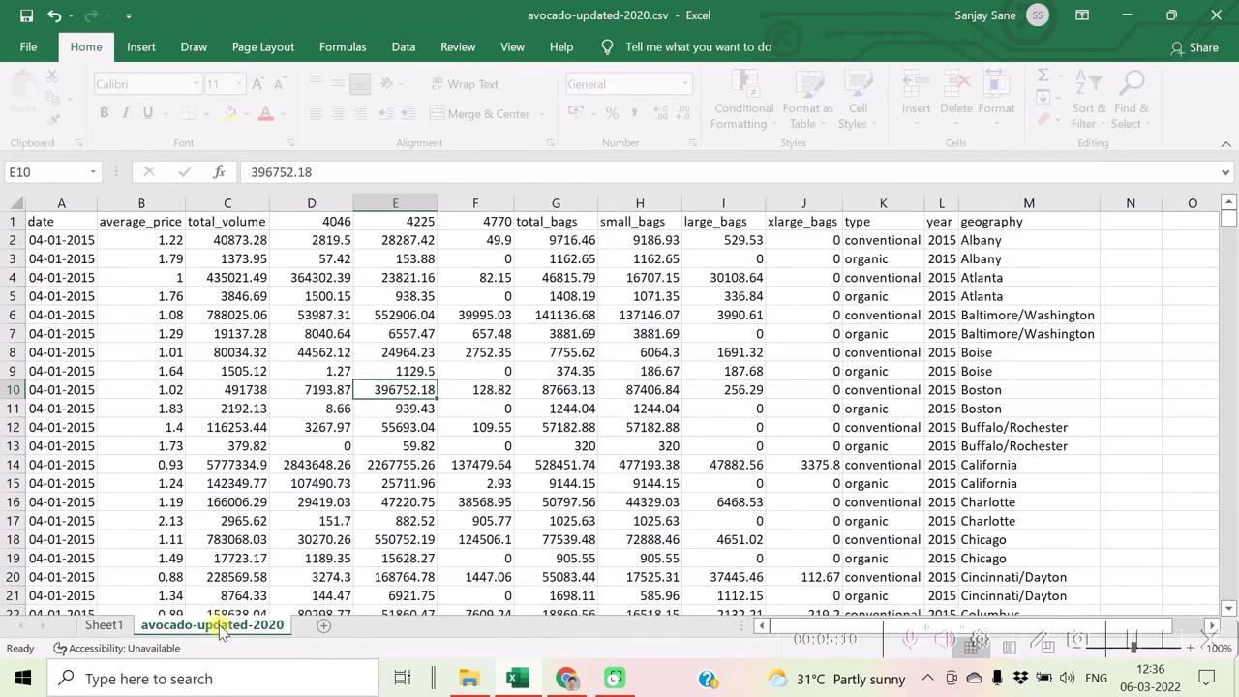
drag(1005, 240, 980, 484)
click(981, 389)
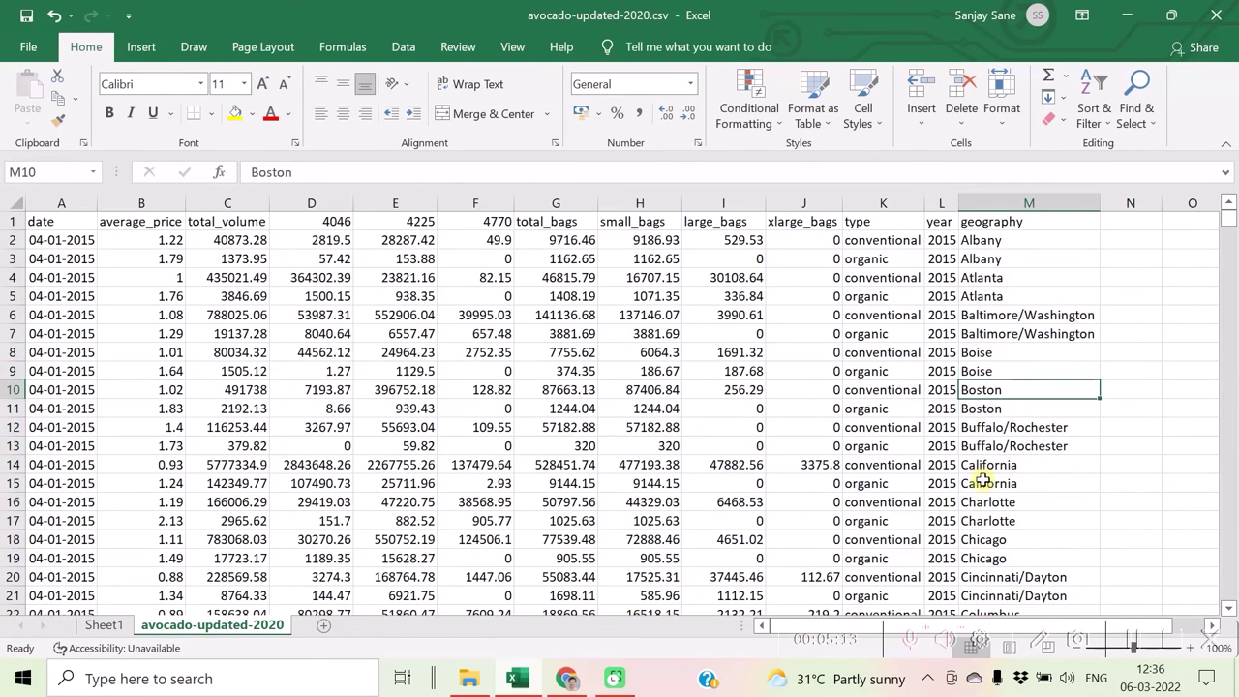
click(1005, 278)
click(1004, 296)
click(994, 371)
click(1000, 427)
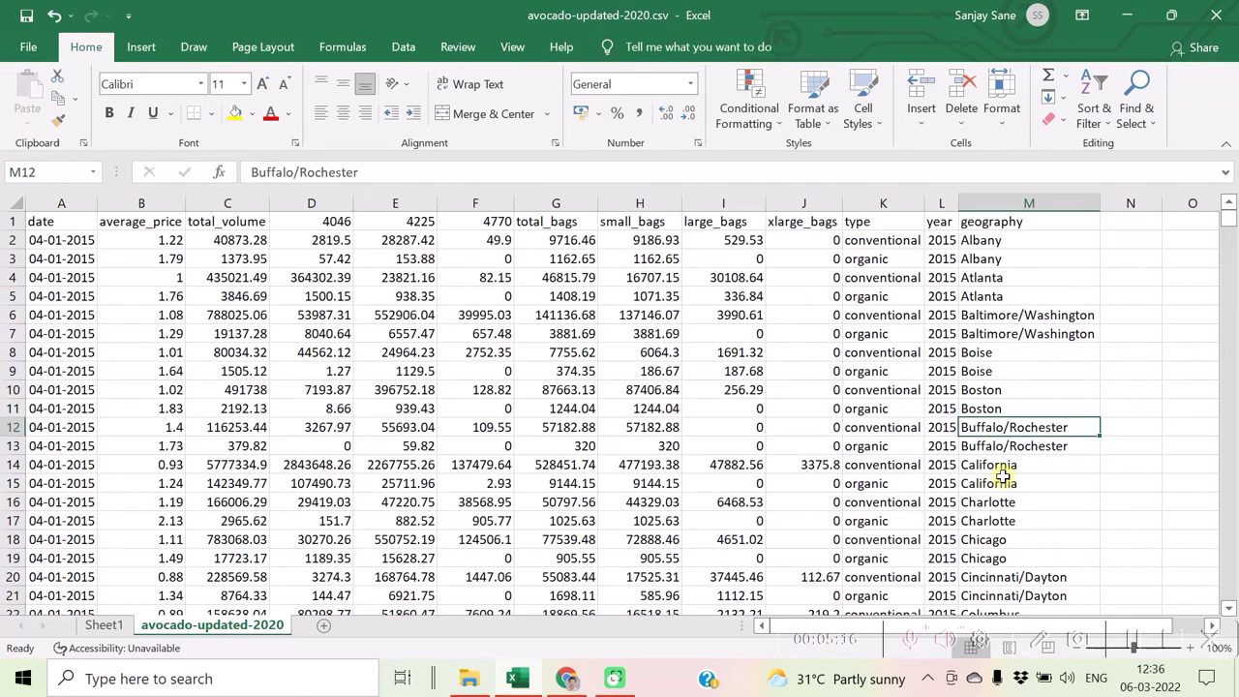
click(1003, 482)
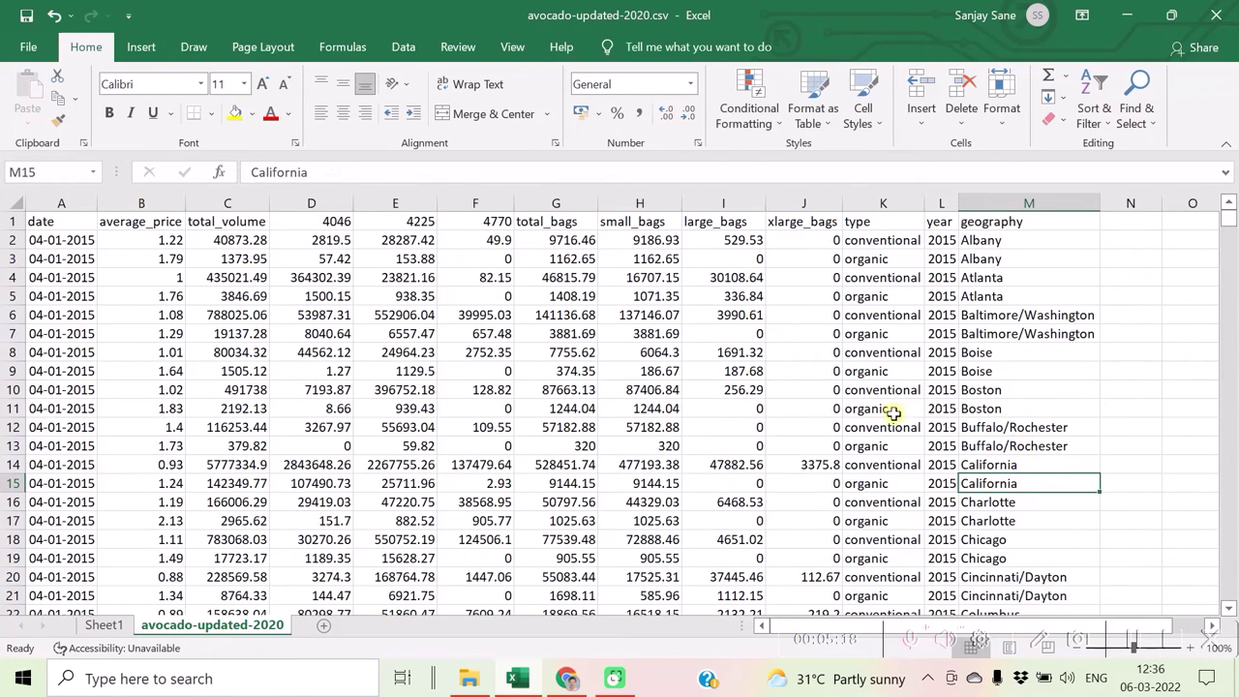
Step: Return to Sheet1 and add the geography field as a report filter for the PivotTable and PivotChart
click(89, 627)
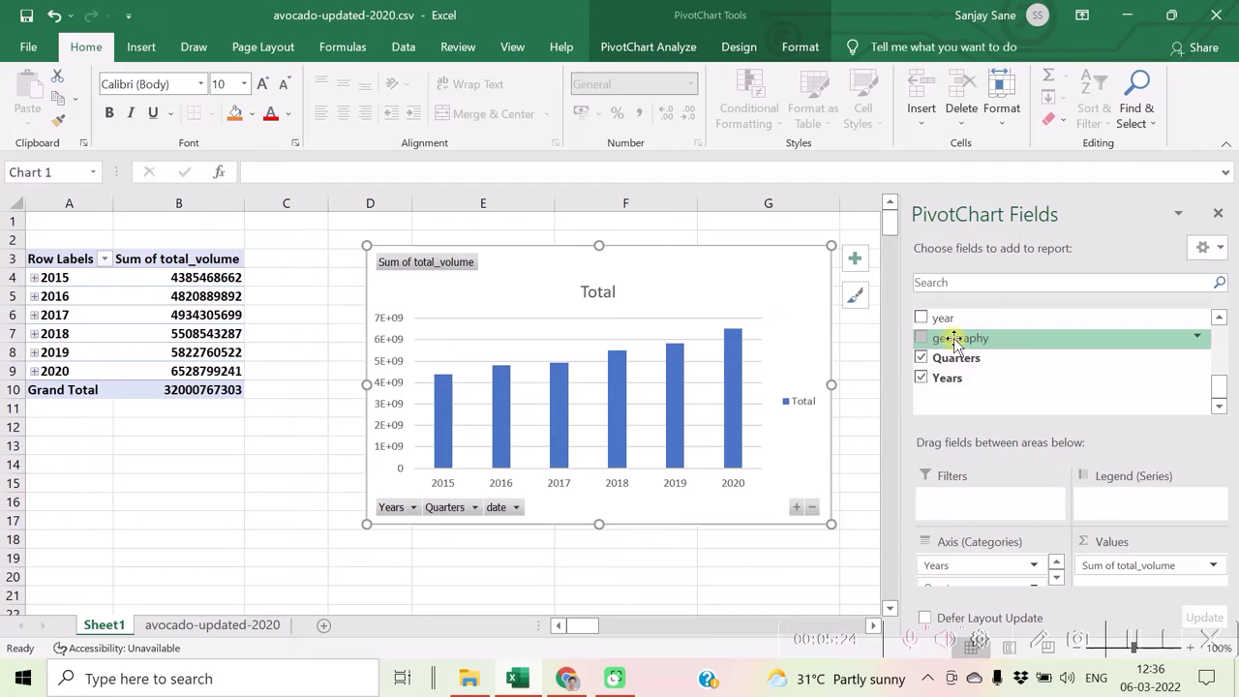
drag(956, 344, 955, 497)
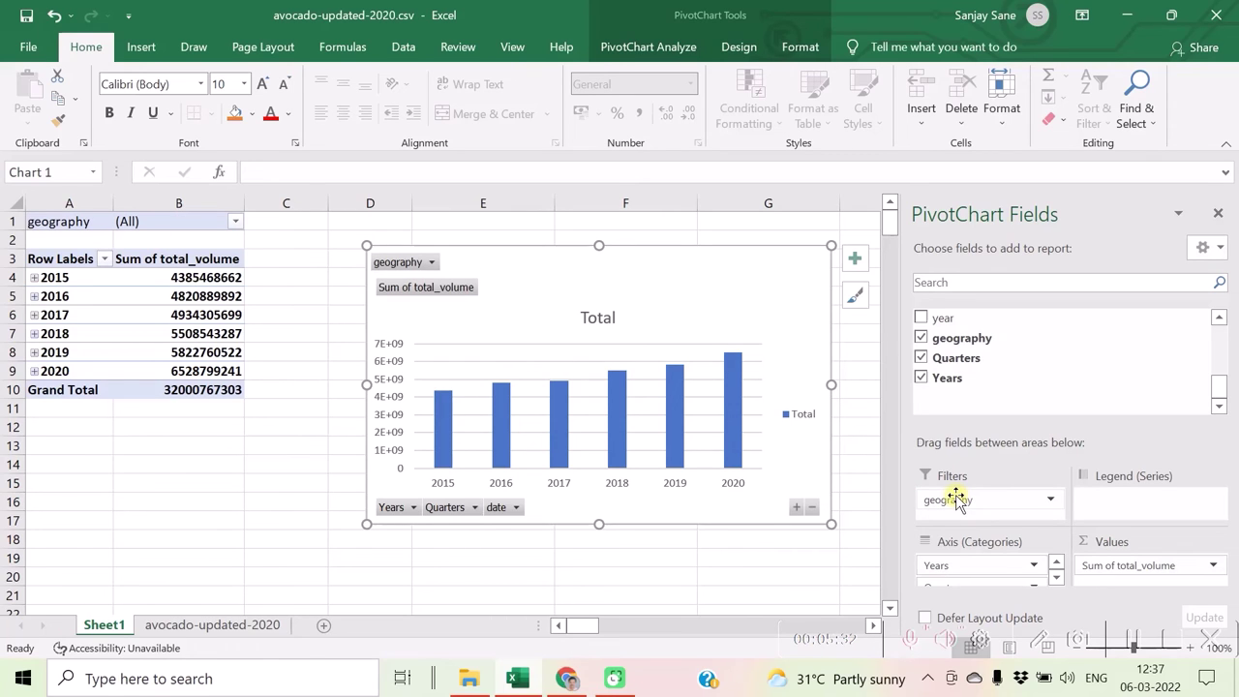
Step: Filter the report by geography to Baltimore/Washington
click(236, 223)
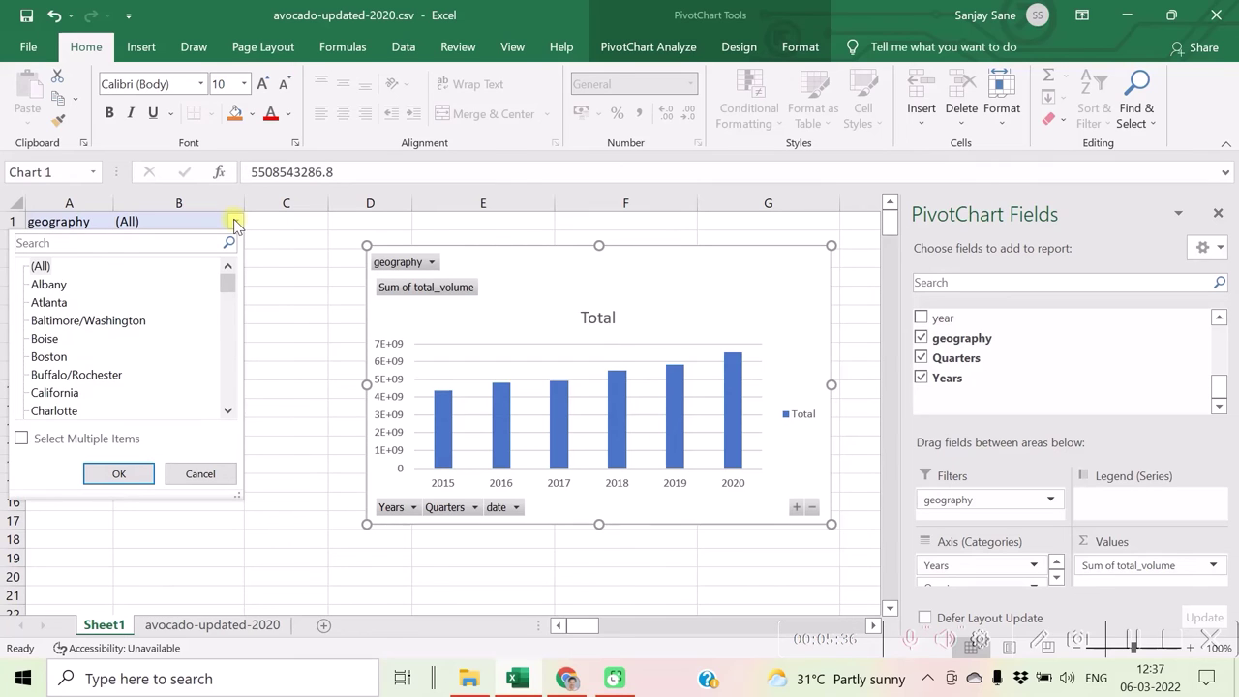
click(54, 324)
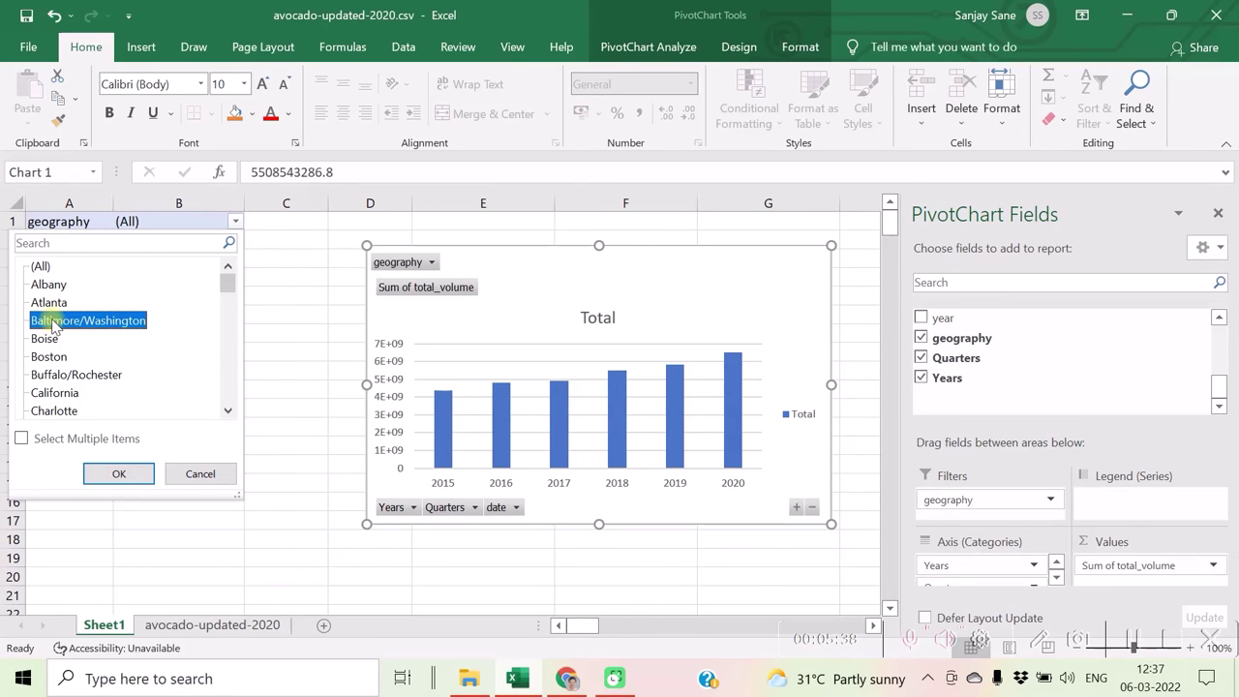
click(117, 472)
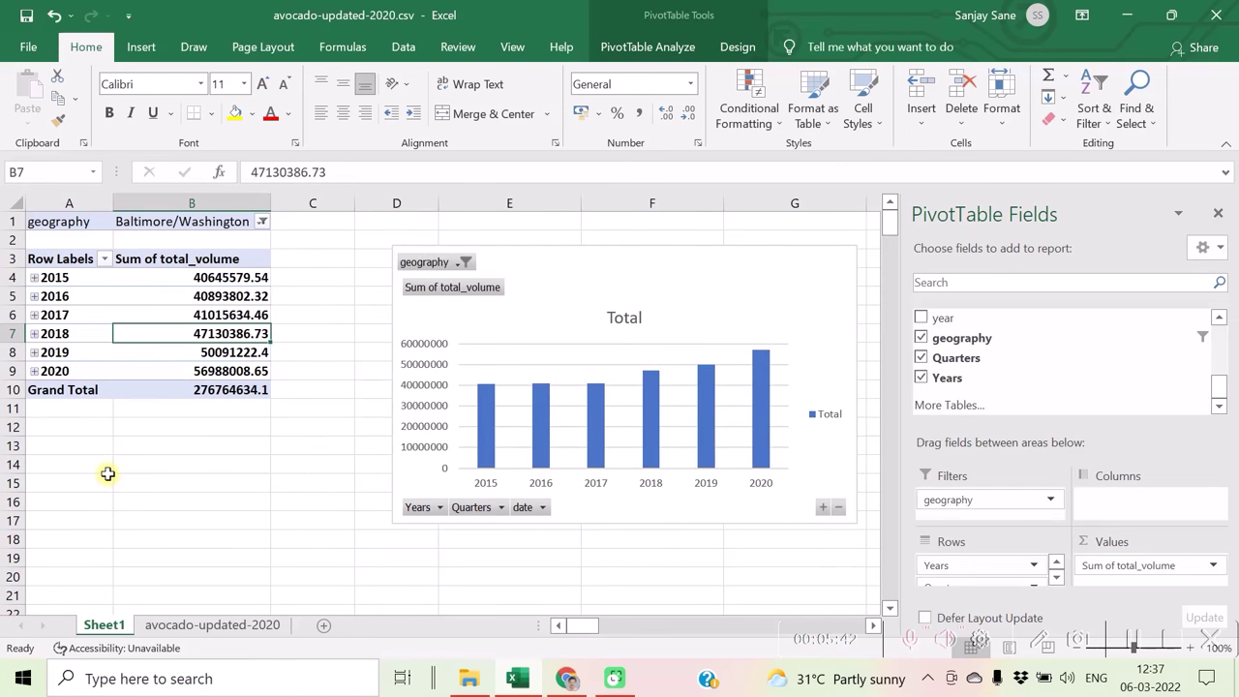
Step: Set the geography report filter to California
click(262, 220)
click(82, 392)
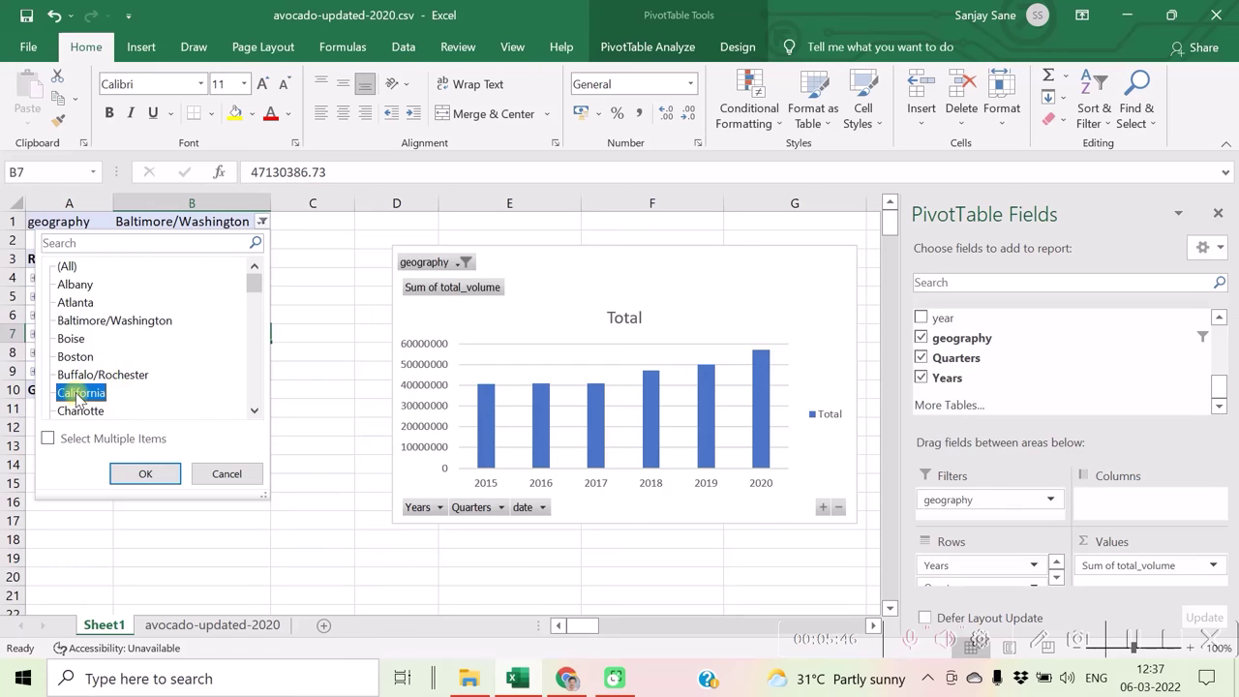
click(145, 475)
Step: Allow multiple items in the geography filter and include Baltimore/Washington along with California
click(236, 222)
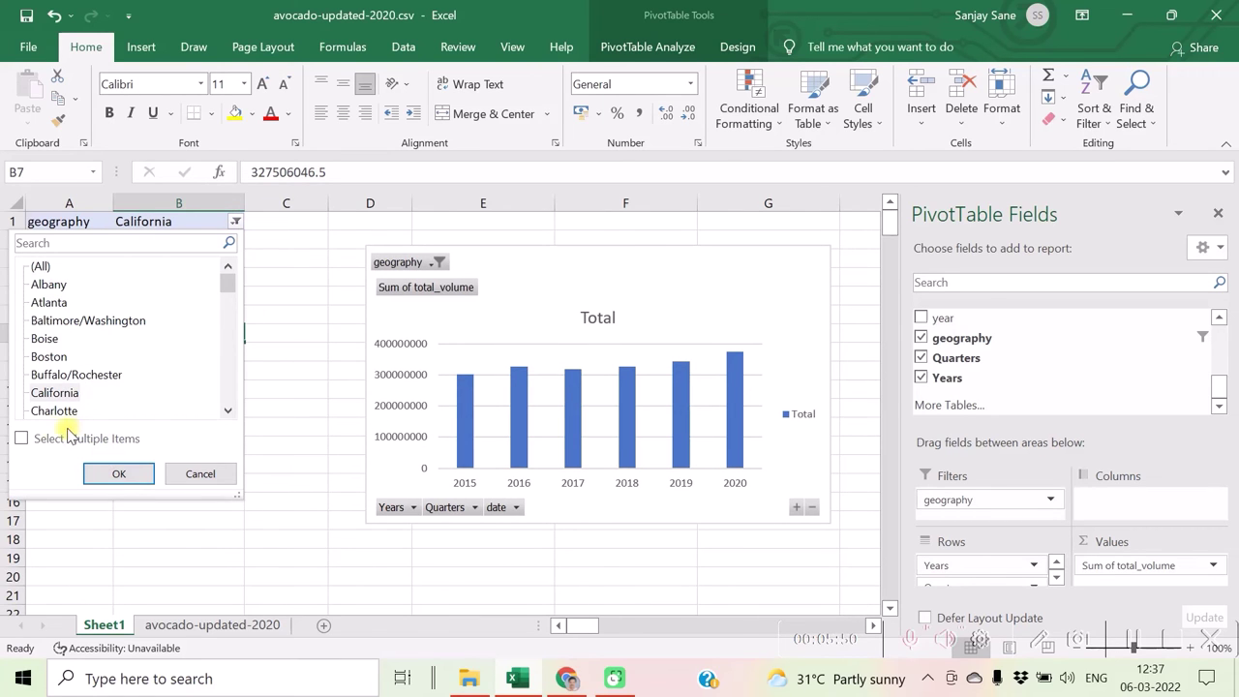
click(21, 441)
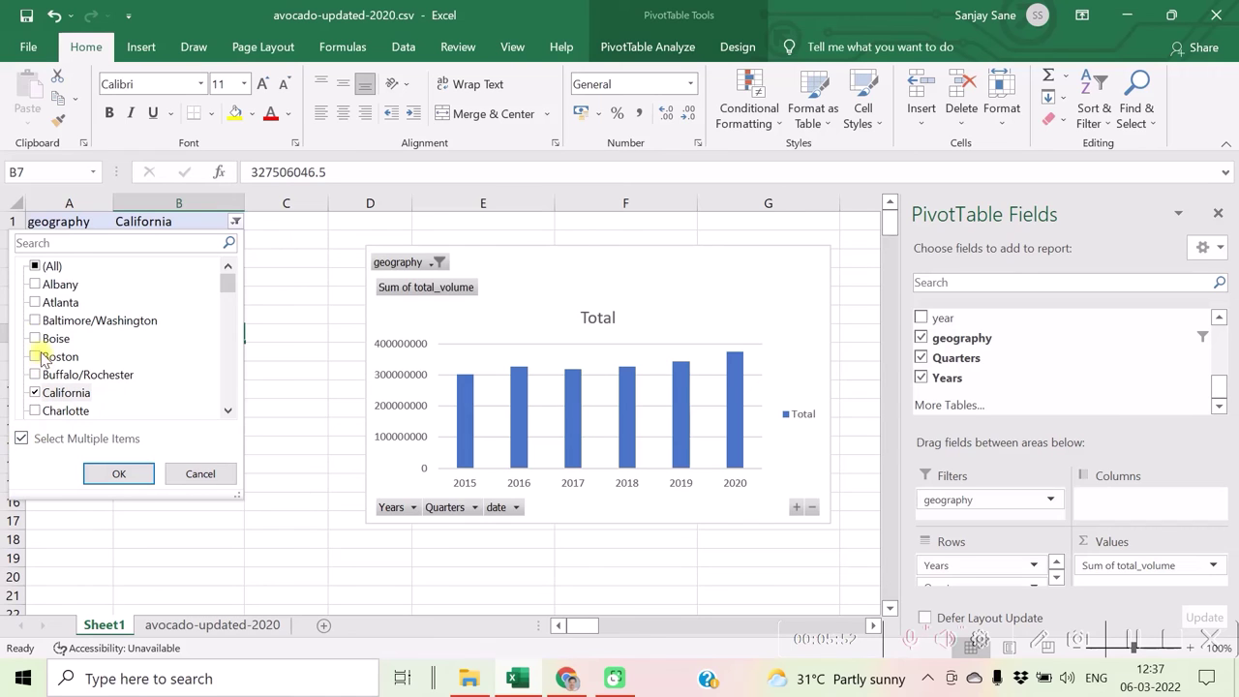
click(35, 320)
click(109, 472)
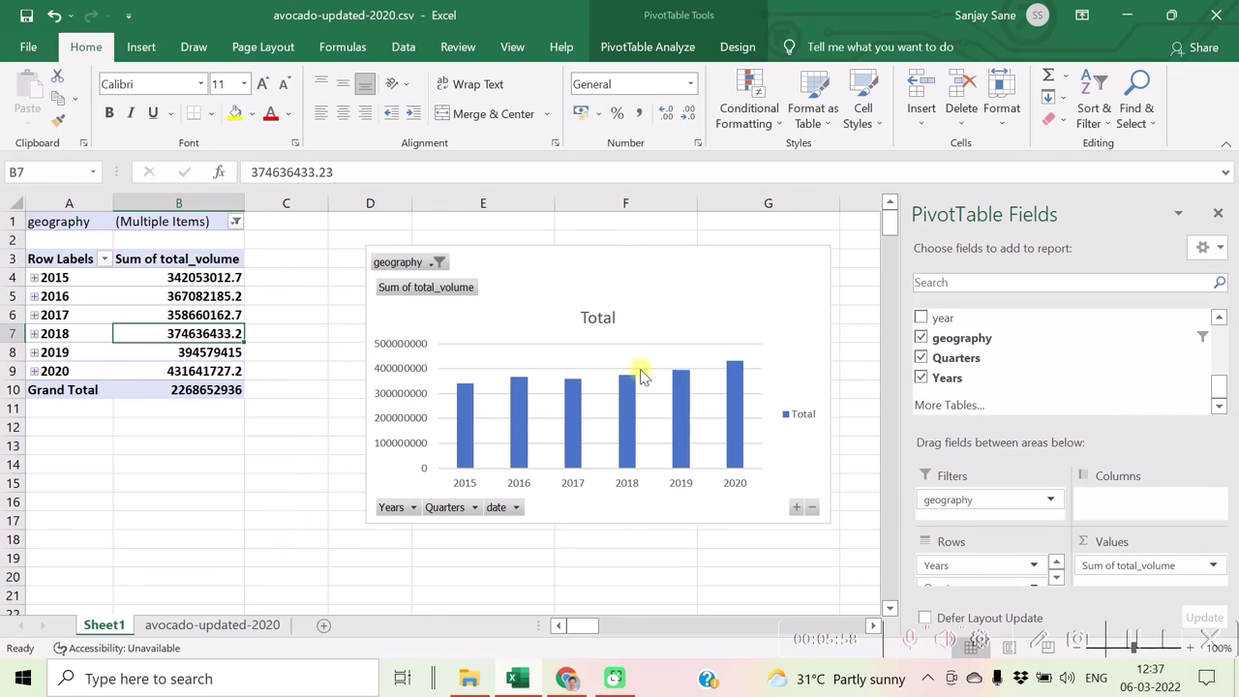
Step: Remove Baltimore/Washington from the geography filter and turn off multiple-item selection, leaving only California
click(236, 222)
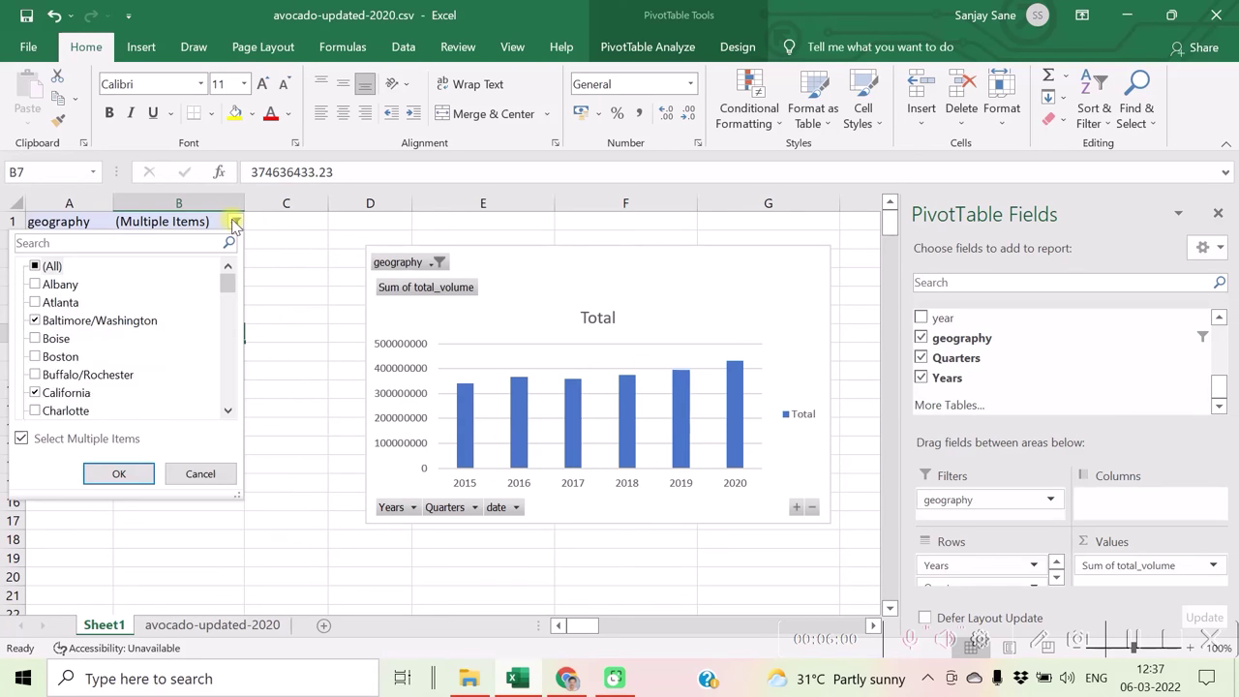
click(34, 321)
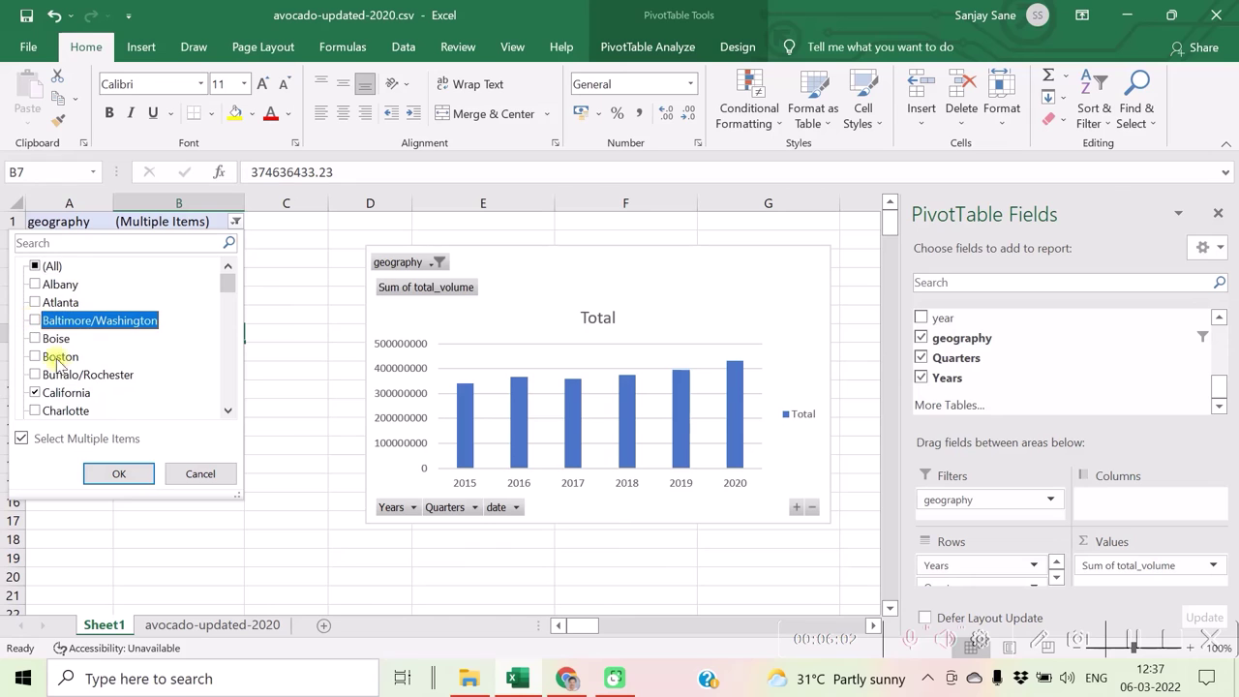
click(21, 439)
click(103, 469)
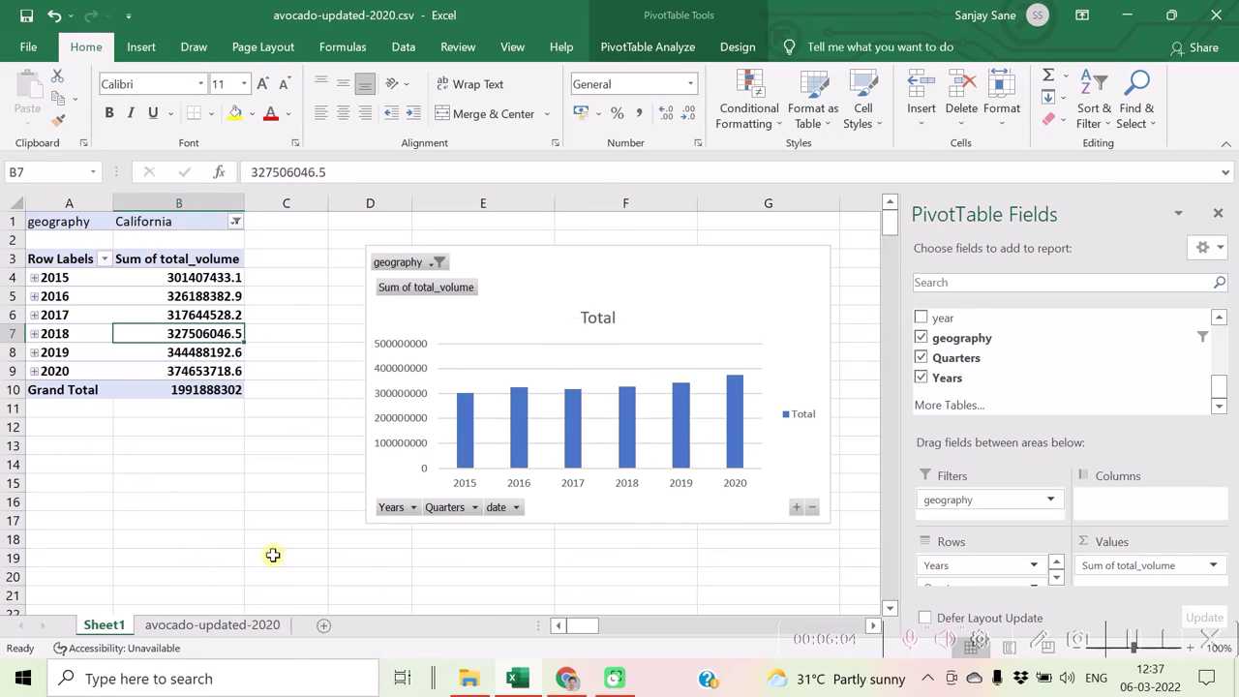